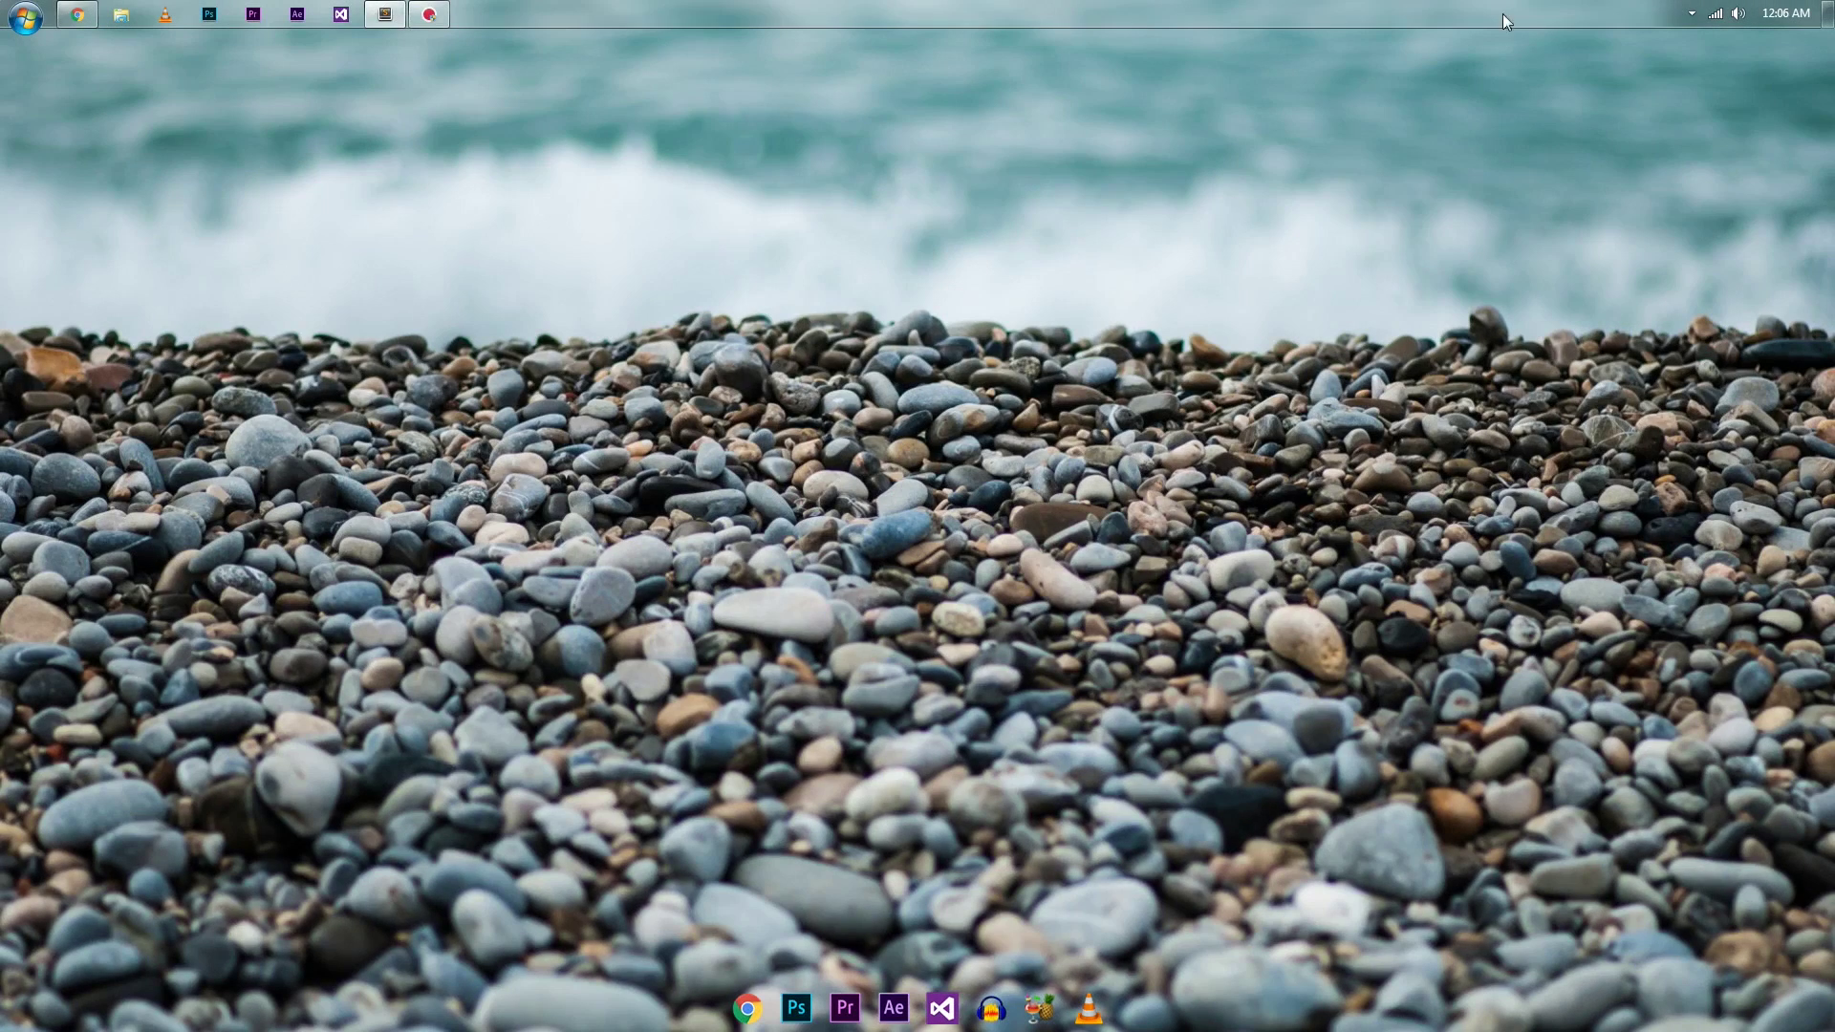
# In Chrome, go to snappa.com in place of the YouTube page.
pyautogui.click(84, 14)
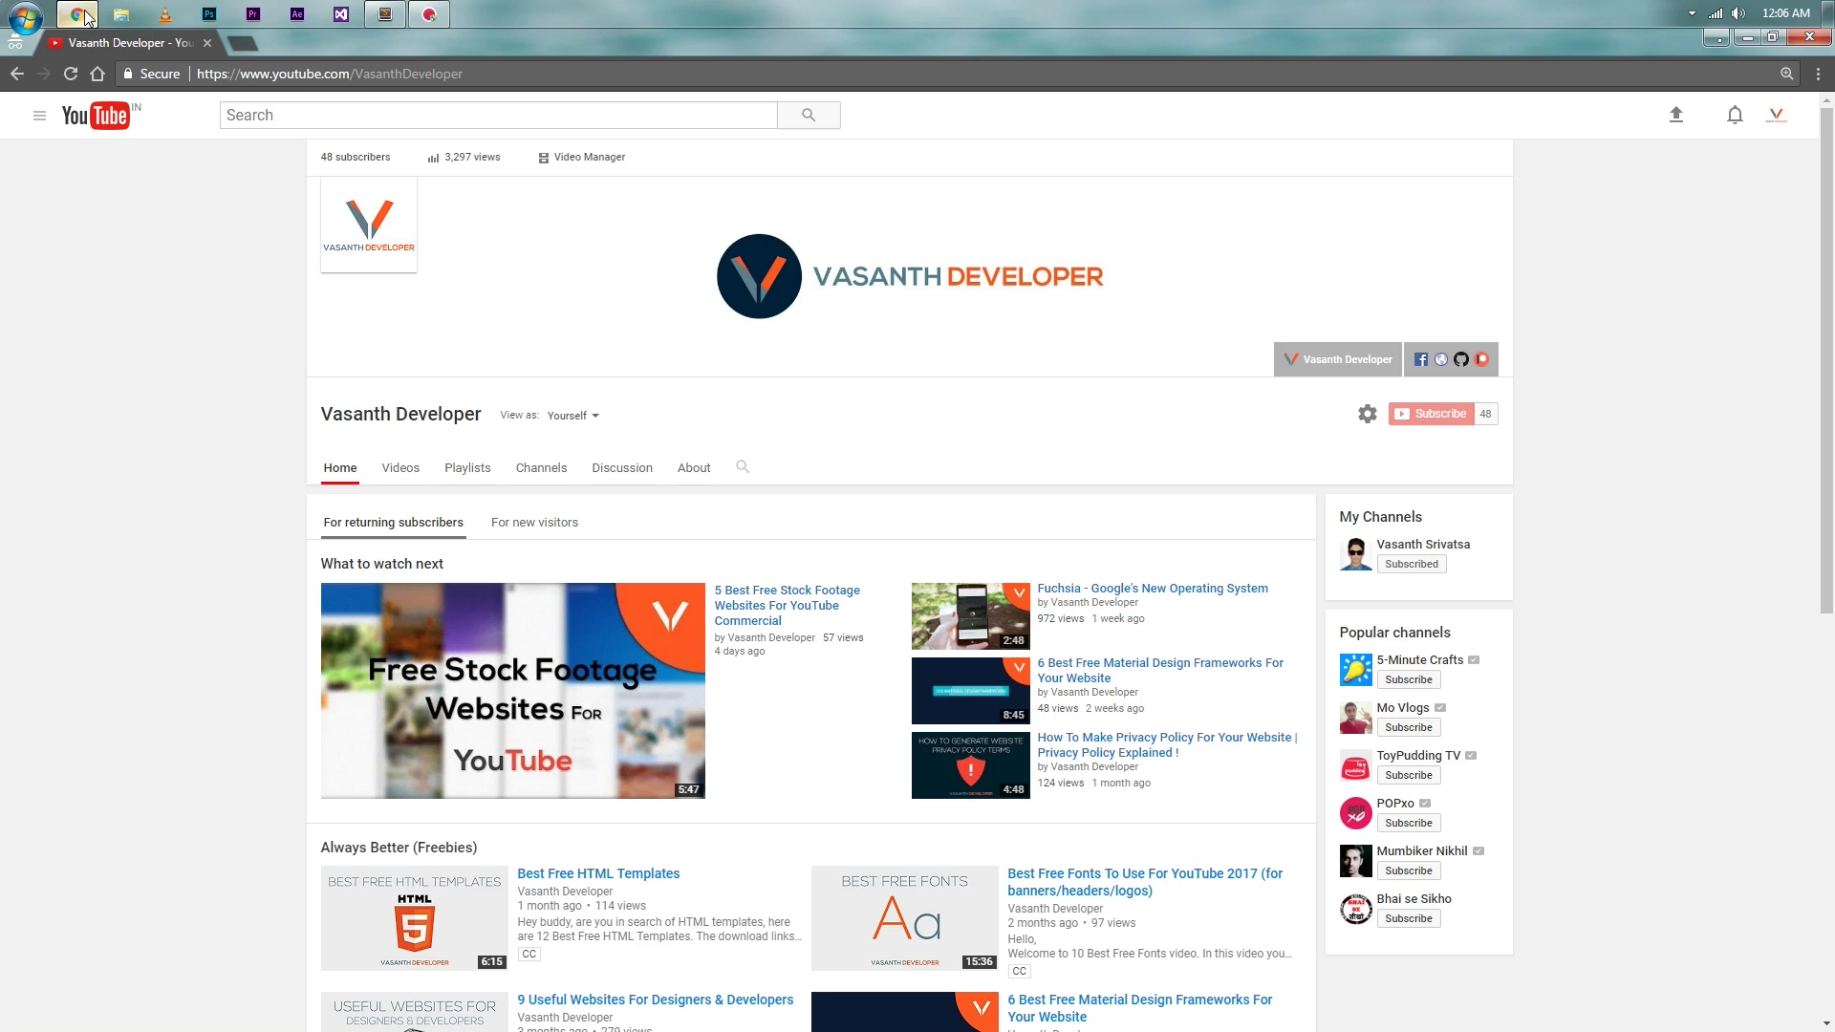
pyautogui.click(520, 69)
pyautogui.write('snappa.com')
pyautogui.press('Return')
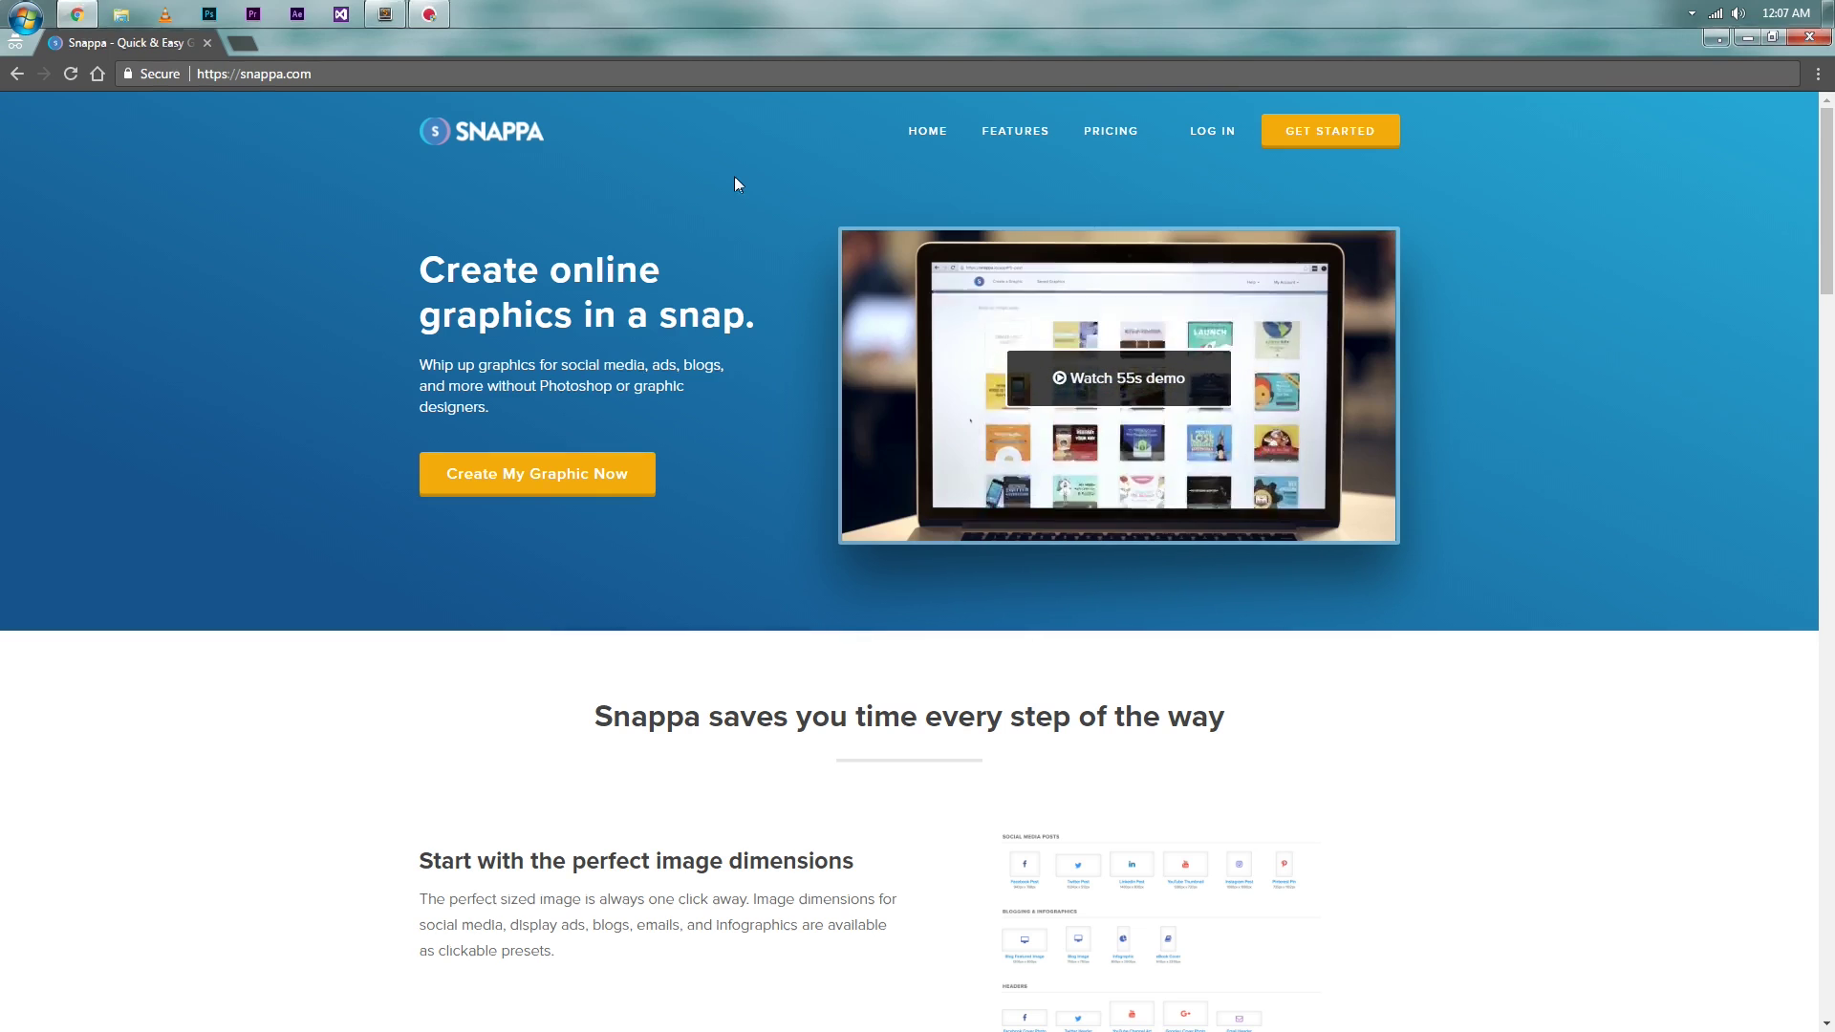
# Register a free Snappa account with a full name, e-mail address and password.
pyautogui.click(1340, 130)
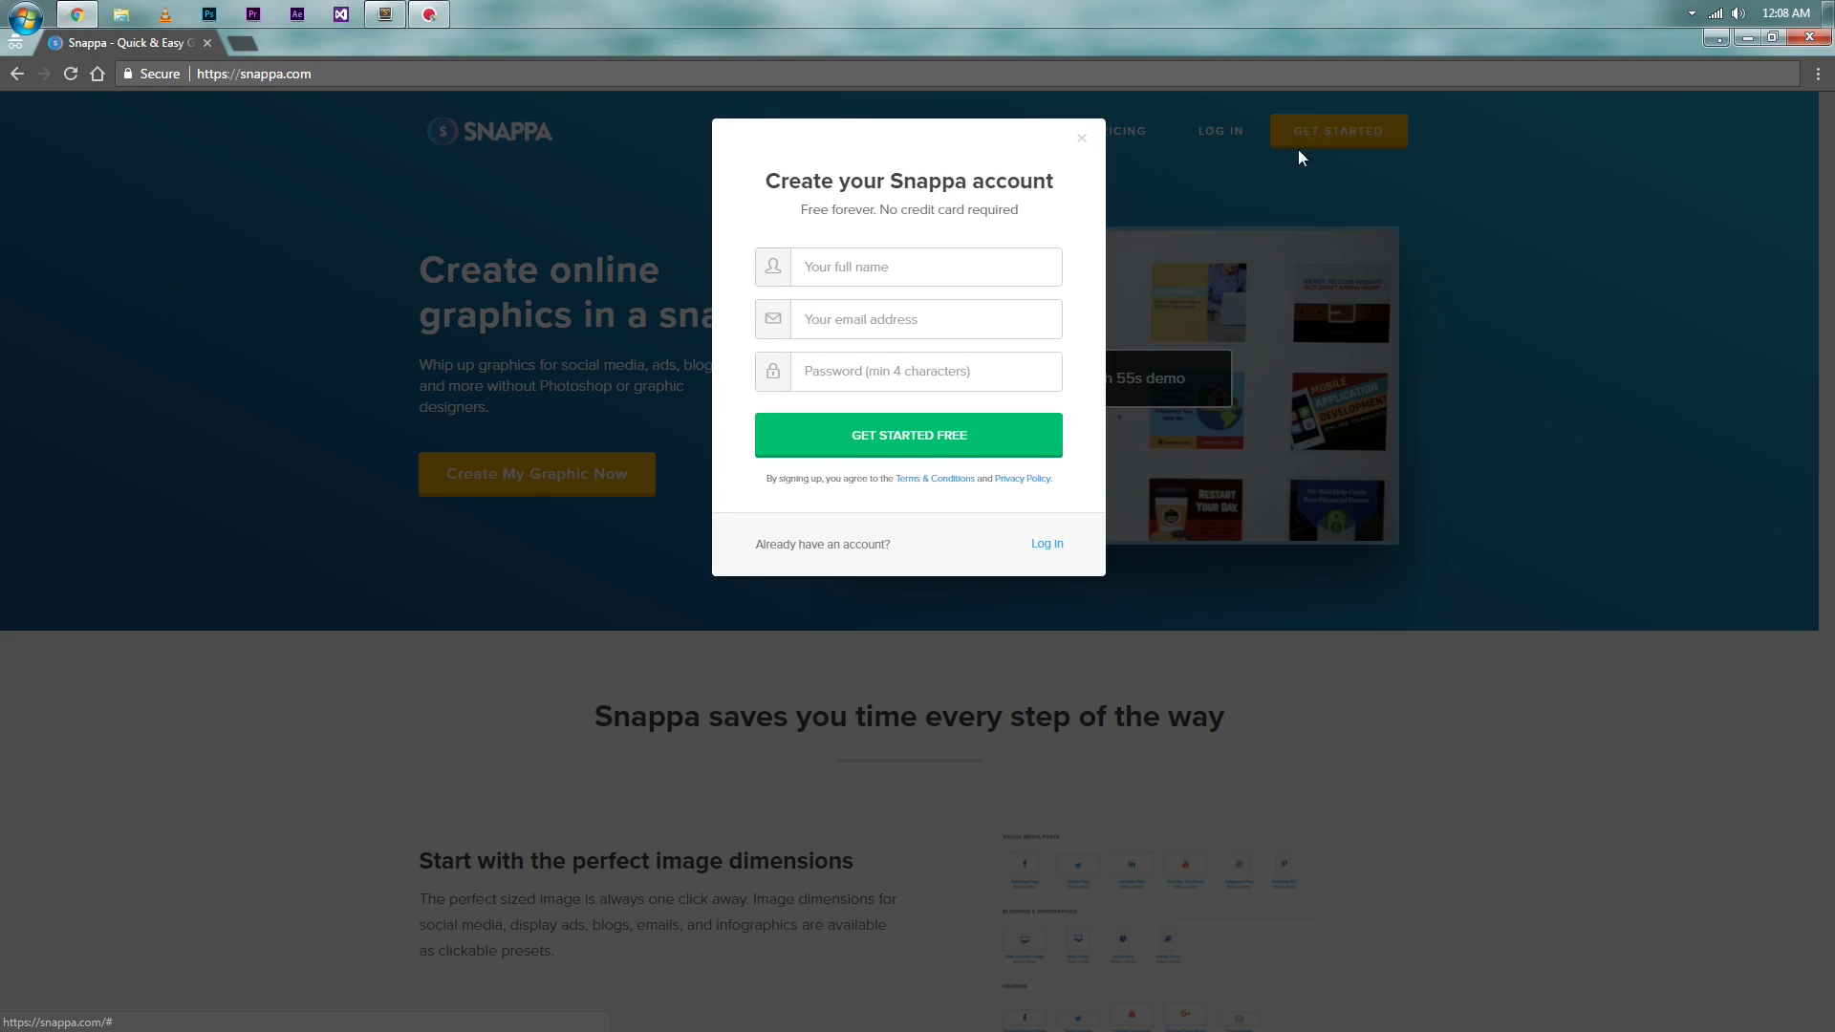
pyautogui.click(983, 258)
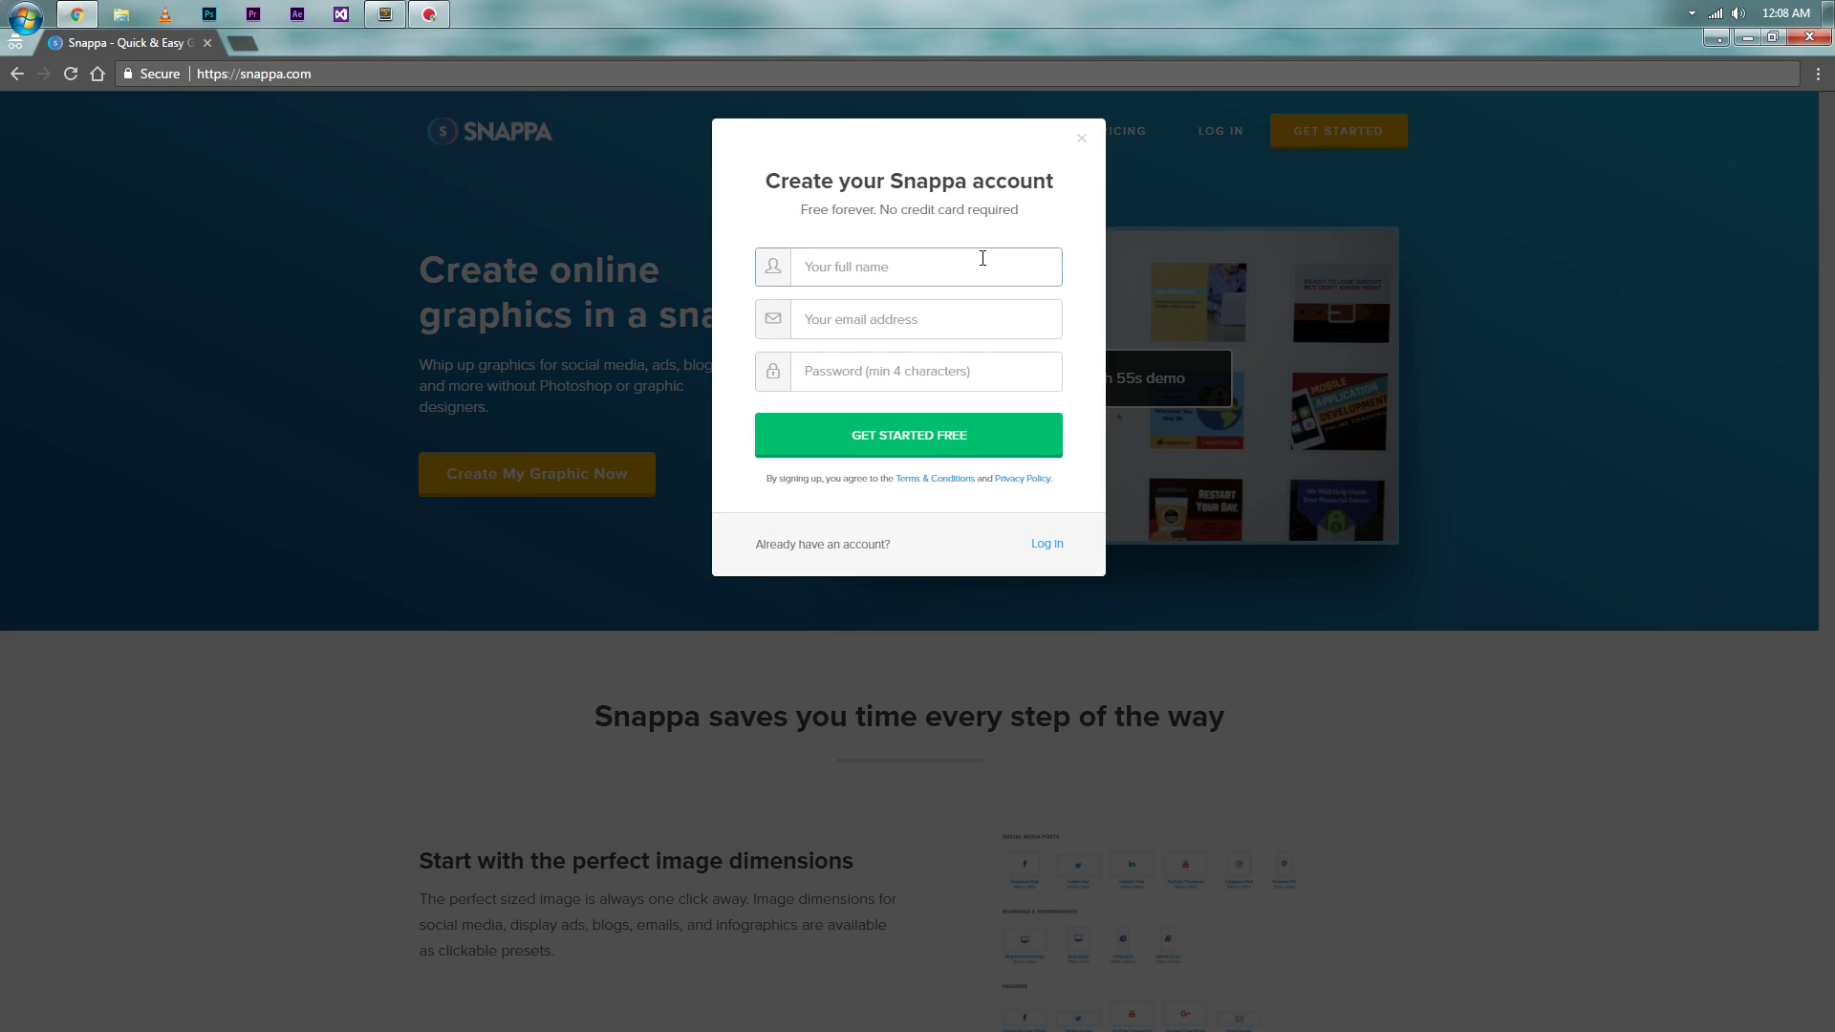
pyautogui.write('Vasanth Developer')
pyautogui.press('Tab')
pyautogui.press('Tab')
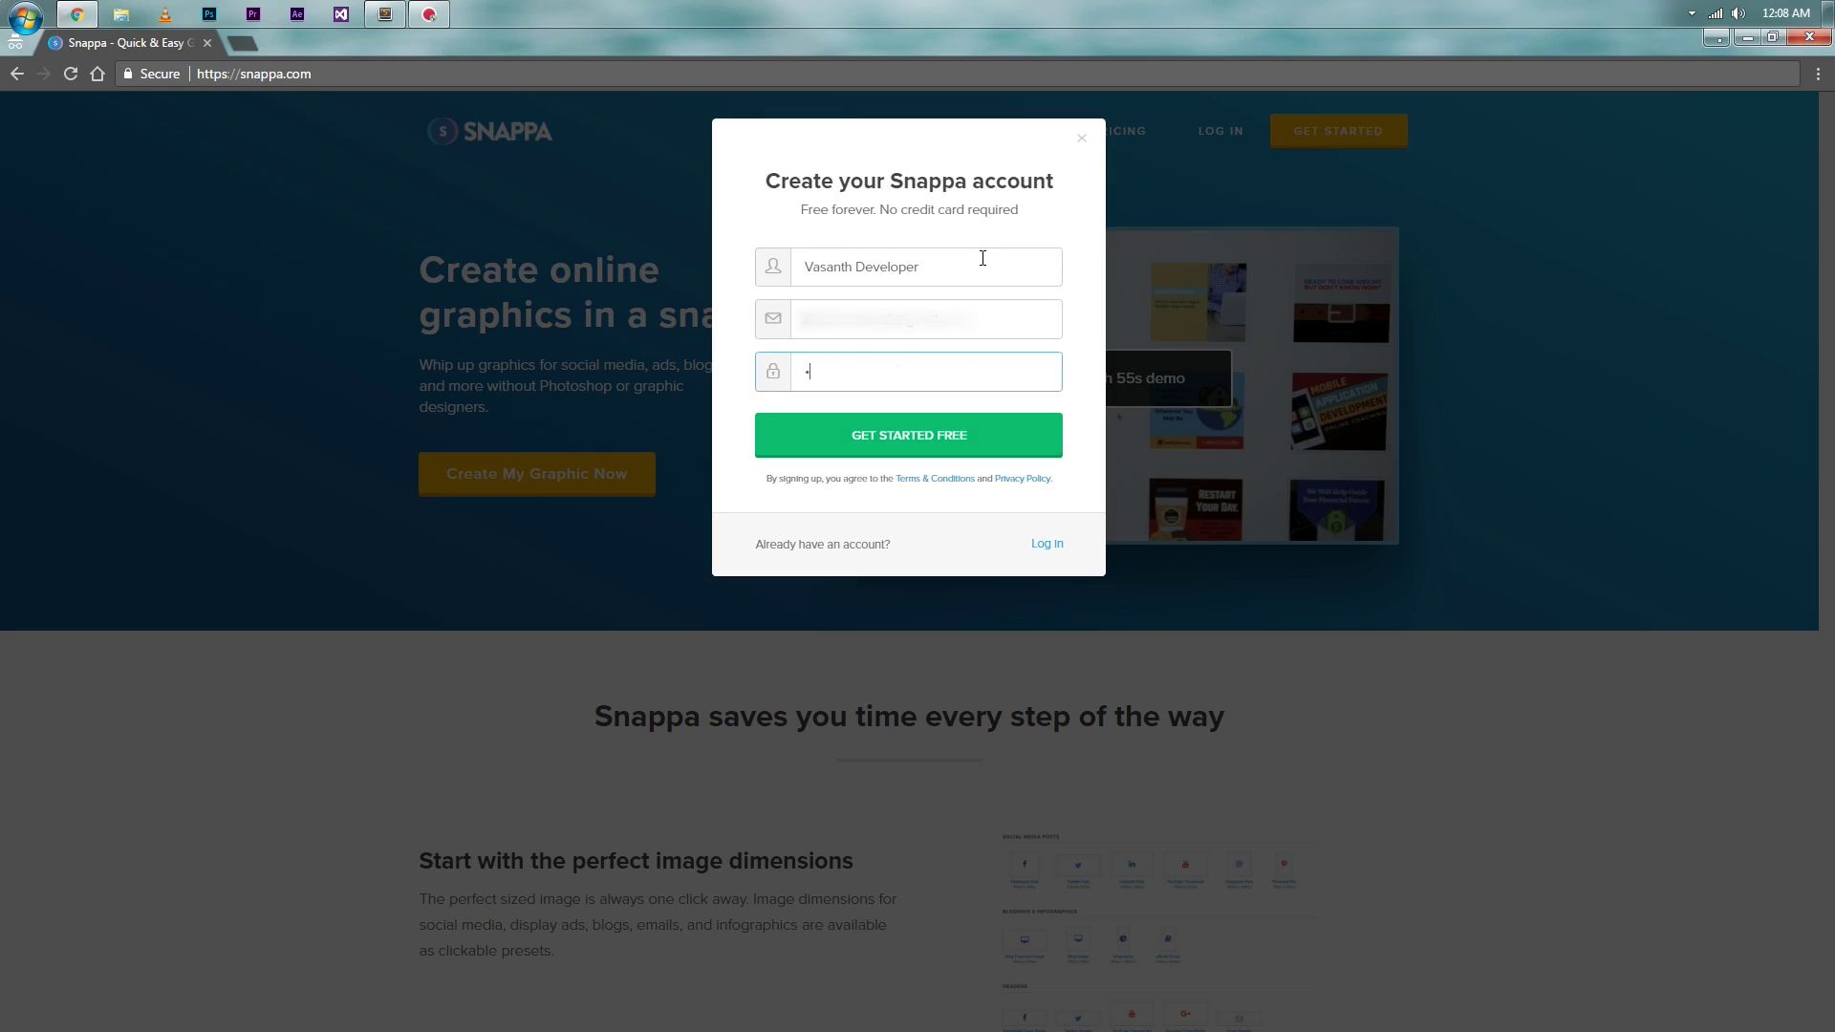
pyautogui.write('•••••••••••••••••••••')
pyautogui.click(936, 440)
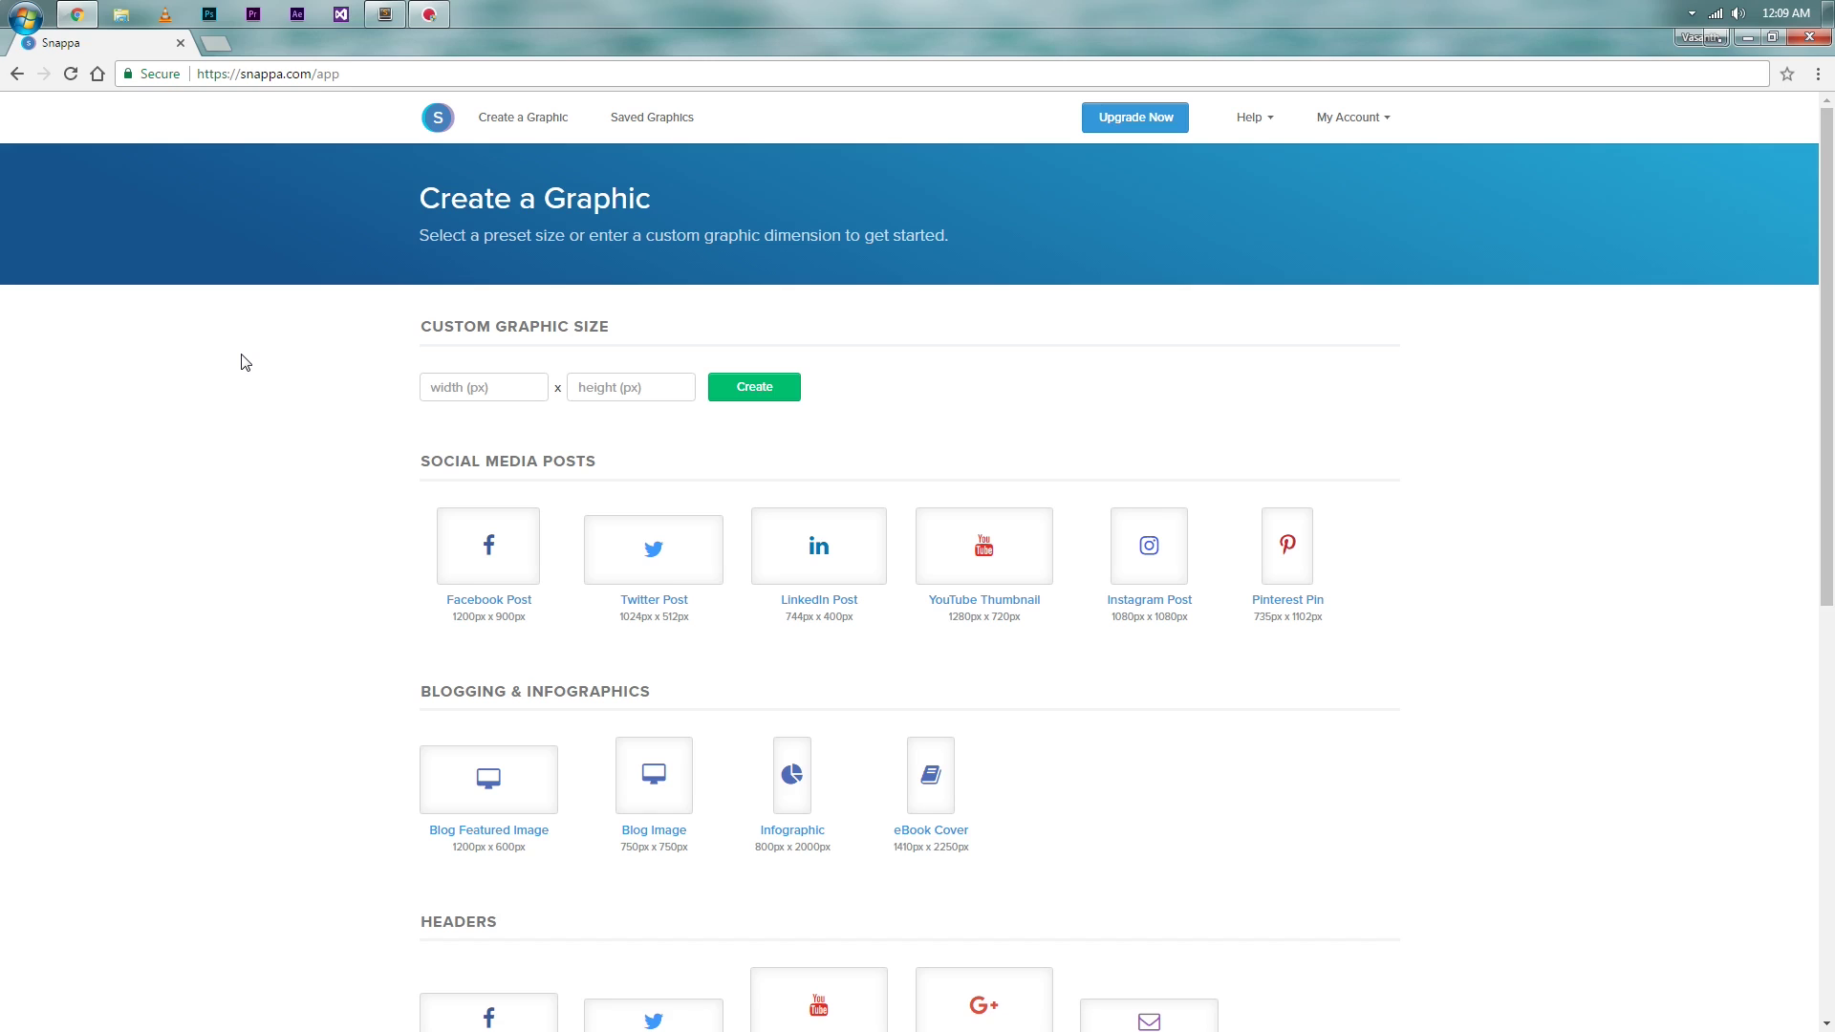
# Choose the Facebook Post preset (1200 × 900 px) and create it from scratch.
pyautogui.click(468, 545)
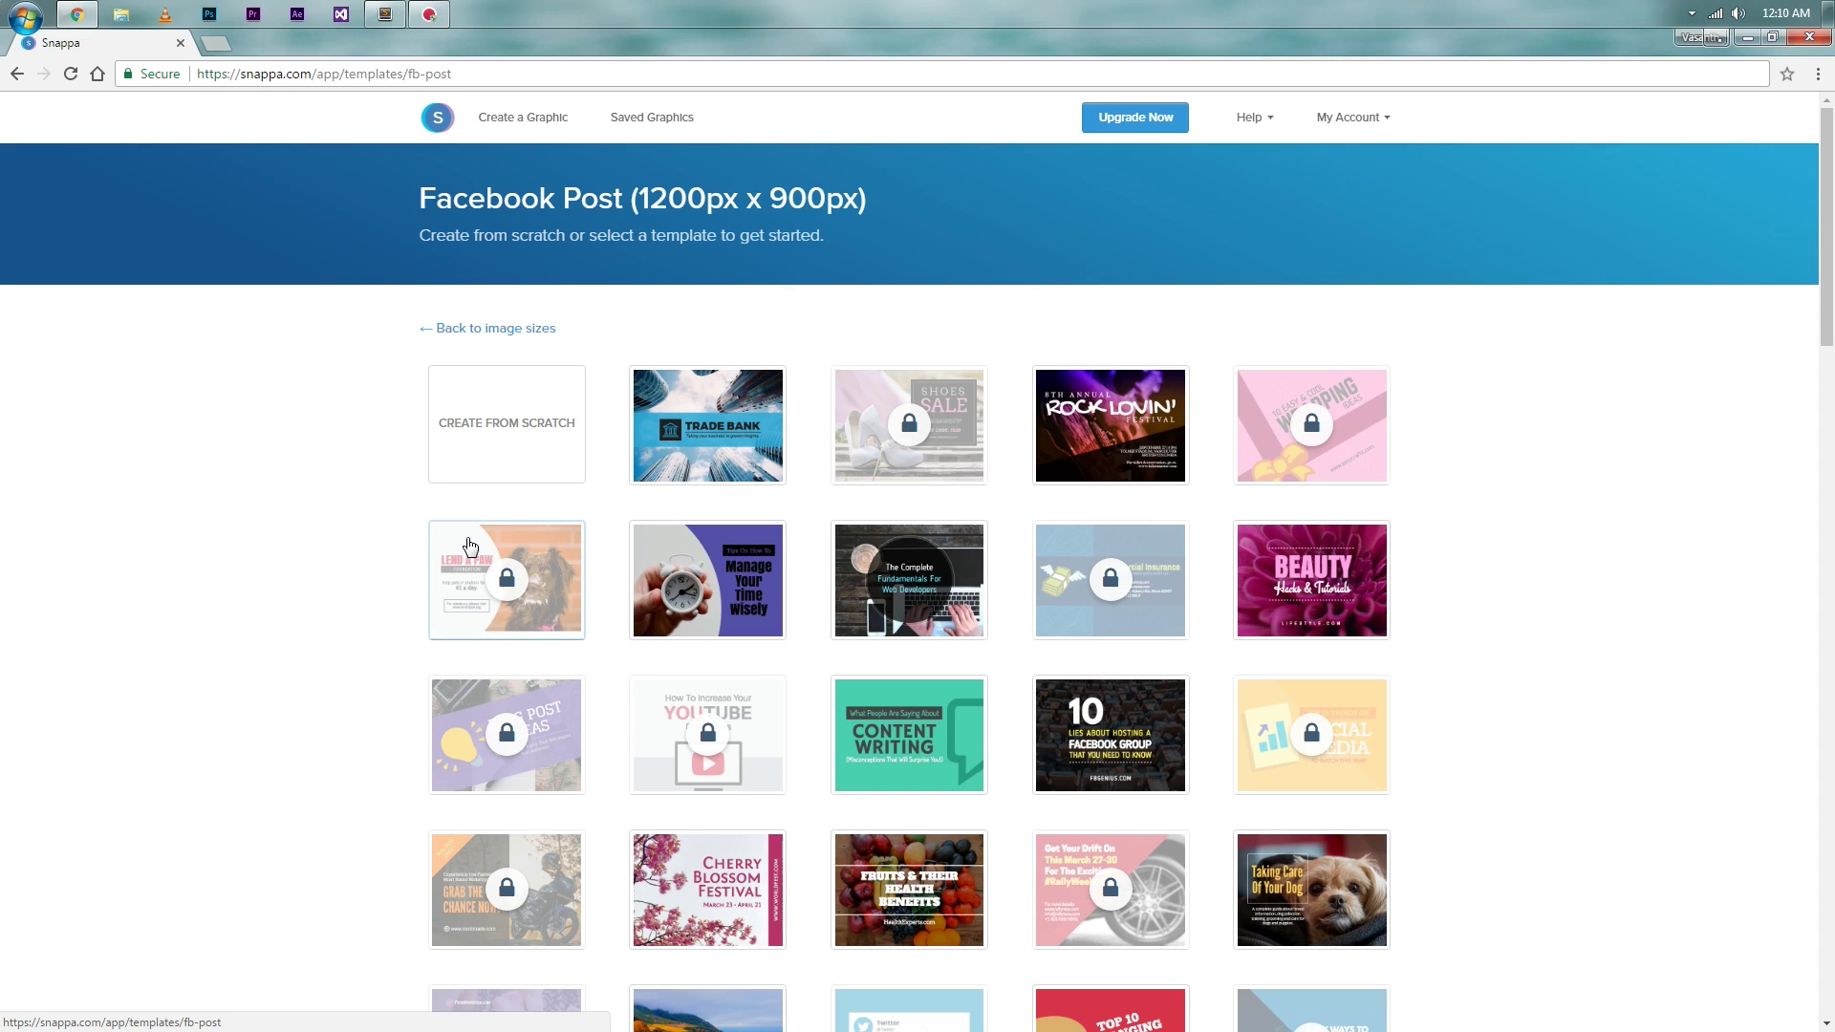
pyautogui.click(505, 426)
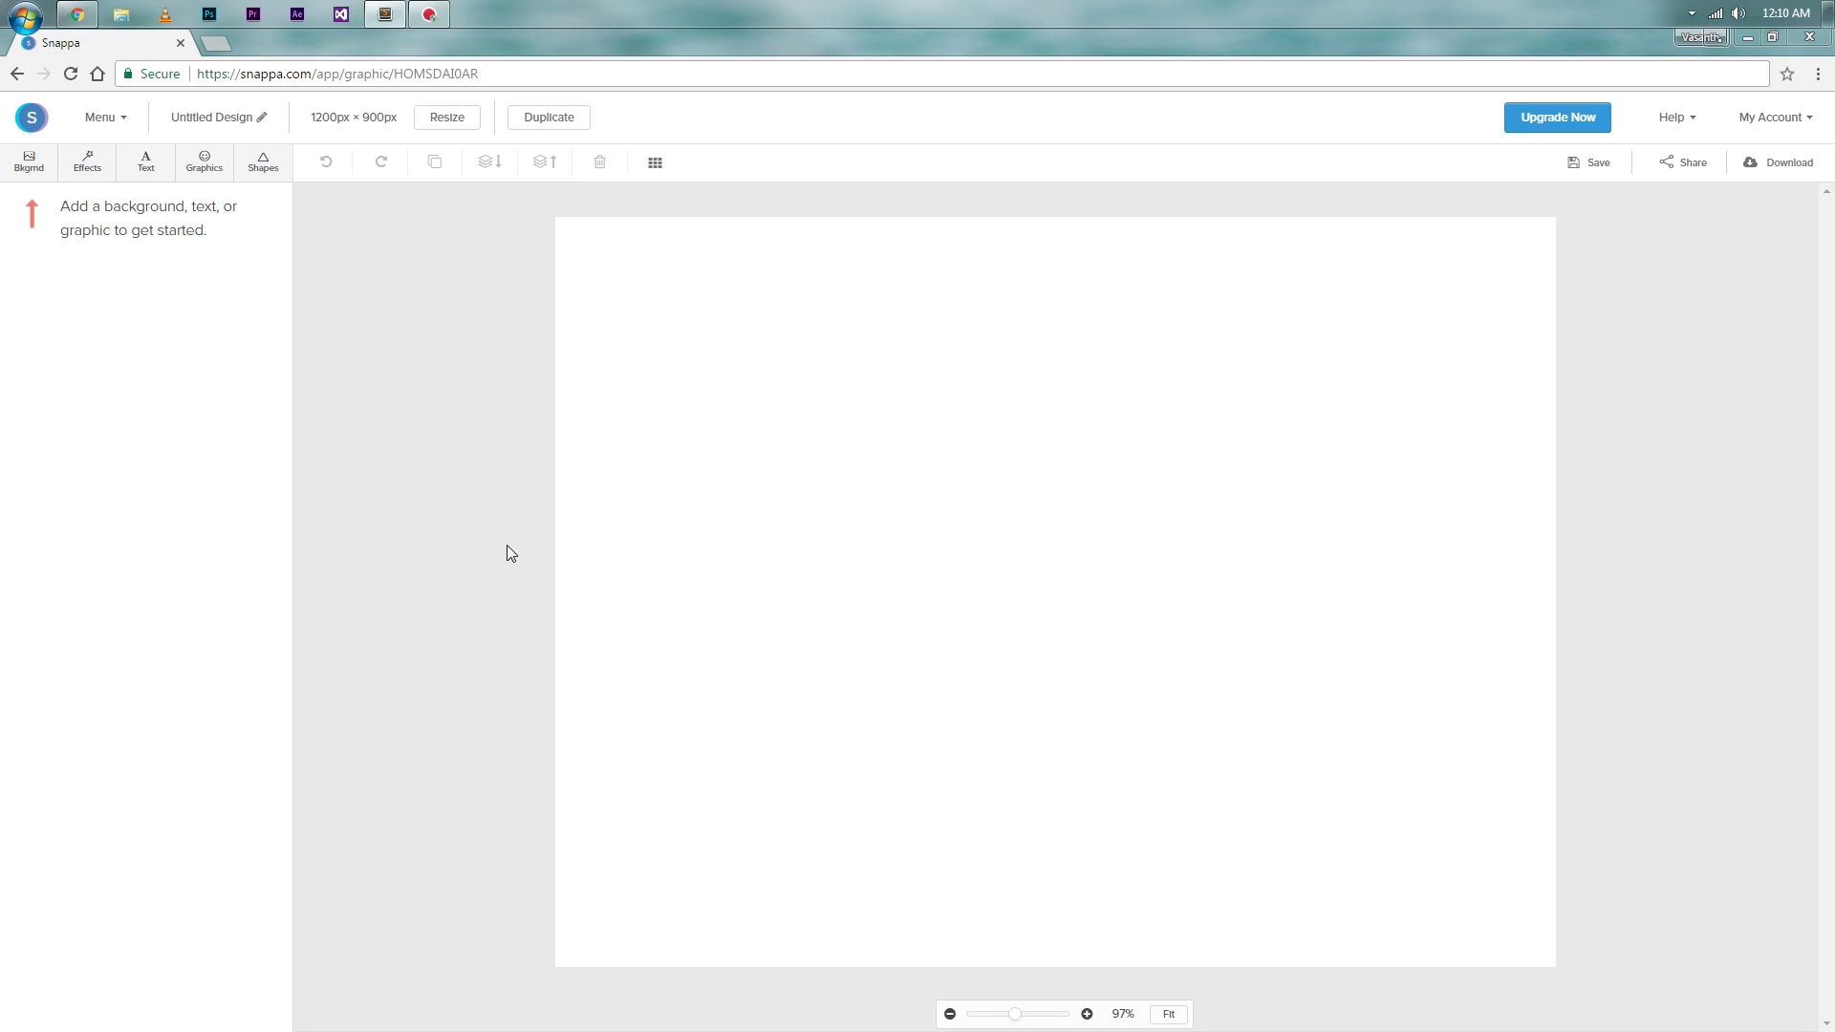
# Set the red cranberries photo as the canvas background.
pyautogui.click(34, 164)
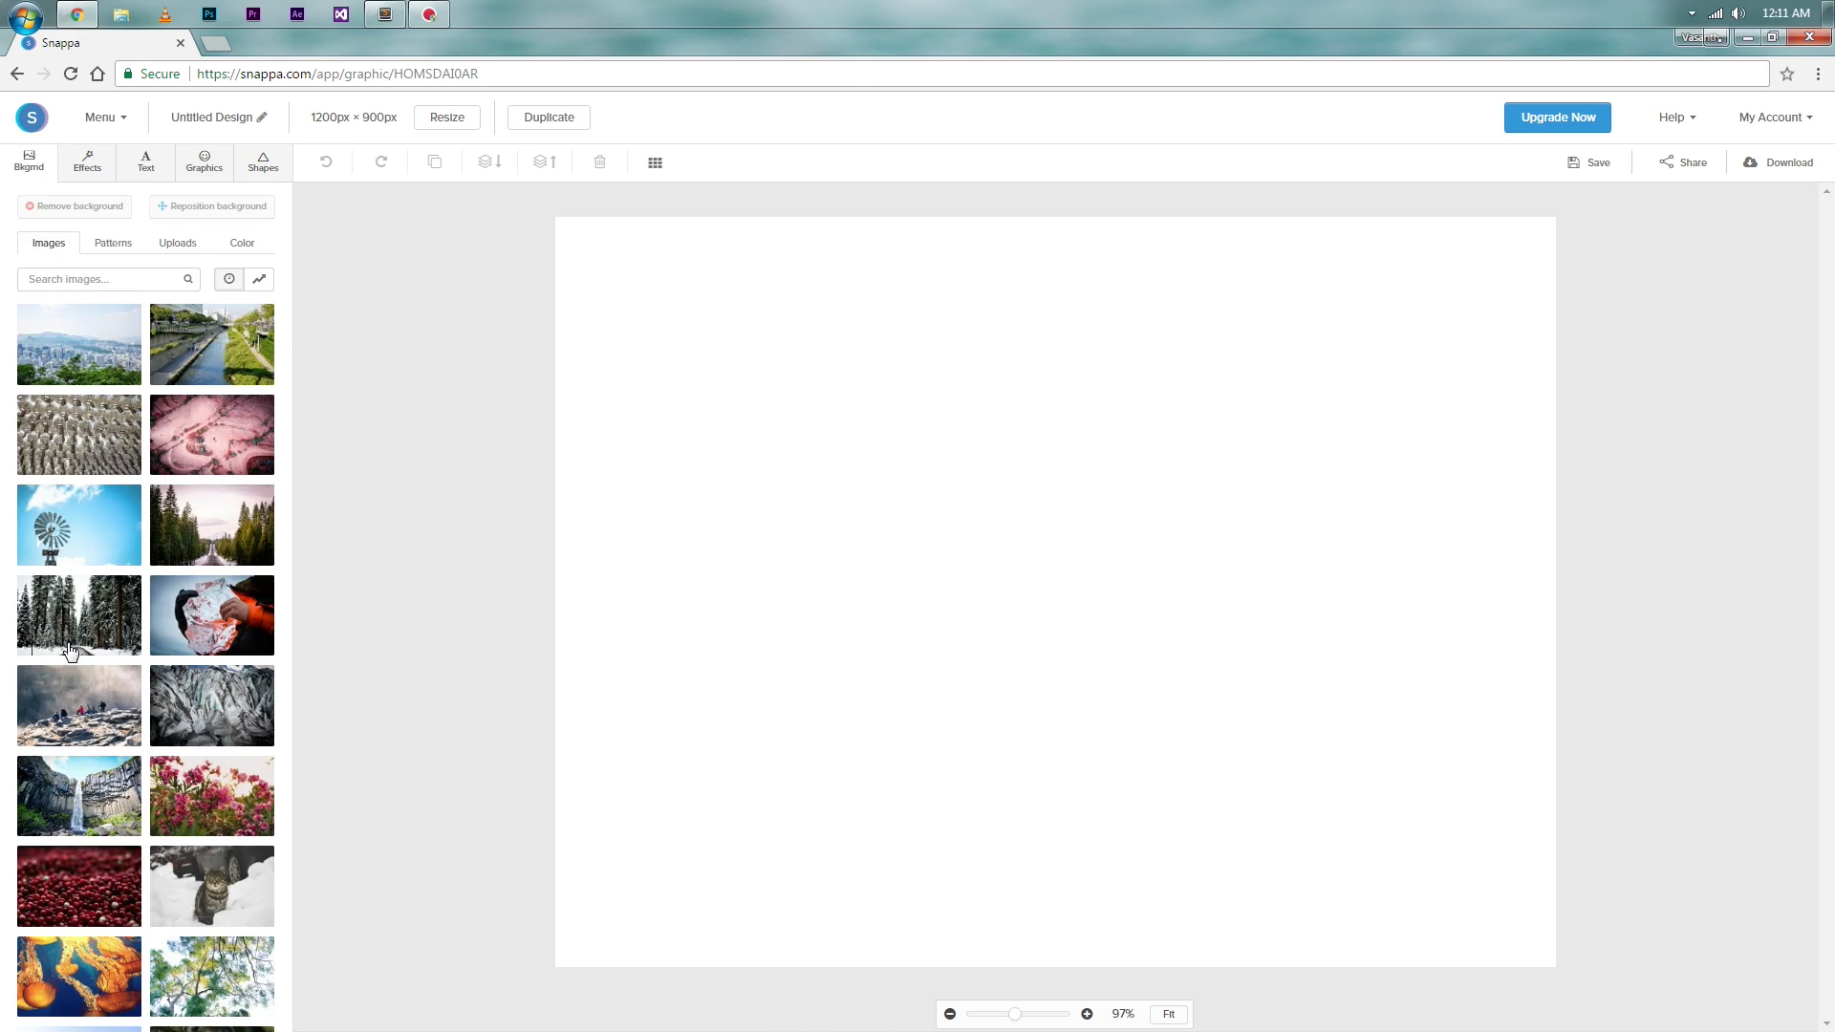
pyautogui.click(51, 906)
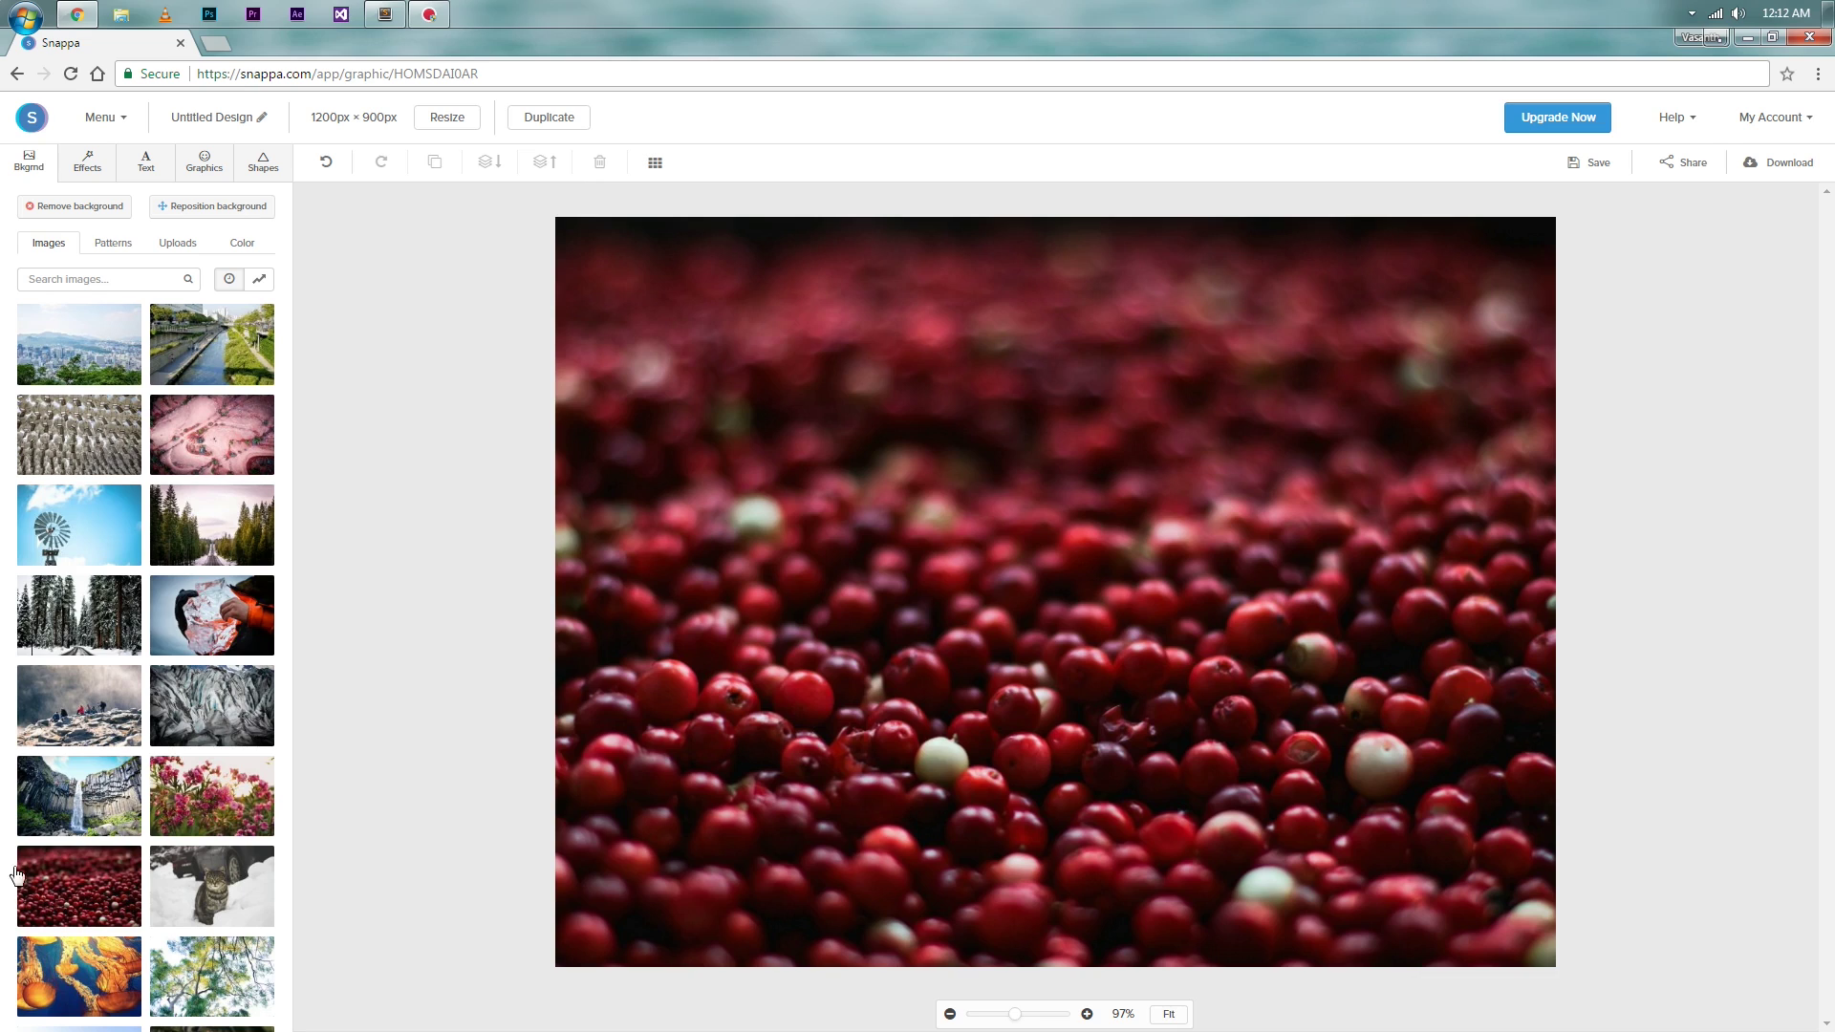
pyautogui.click(89, 162)
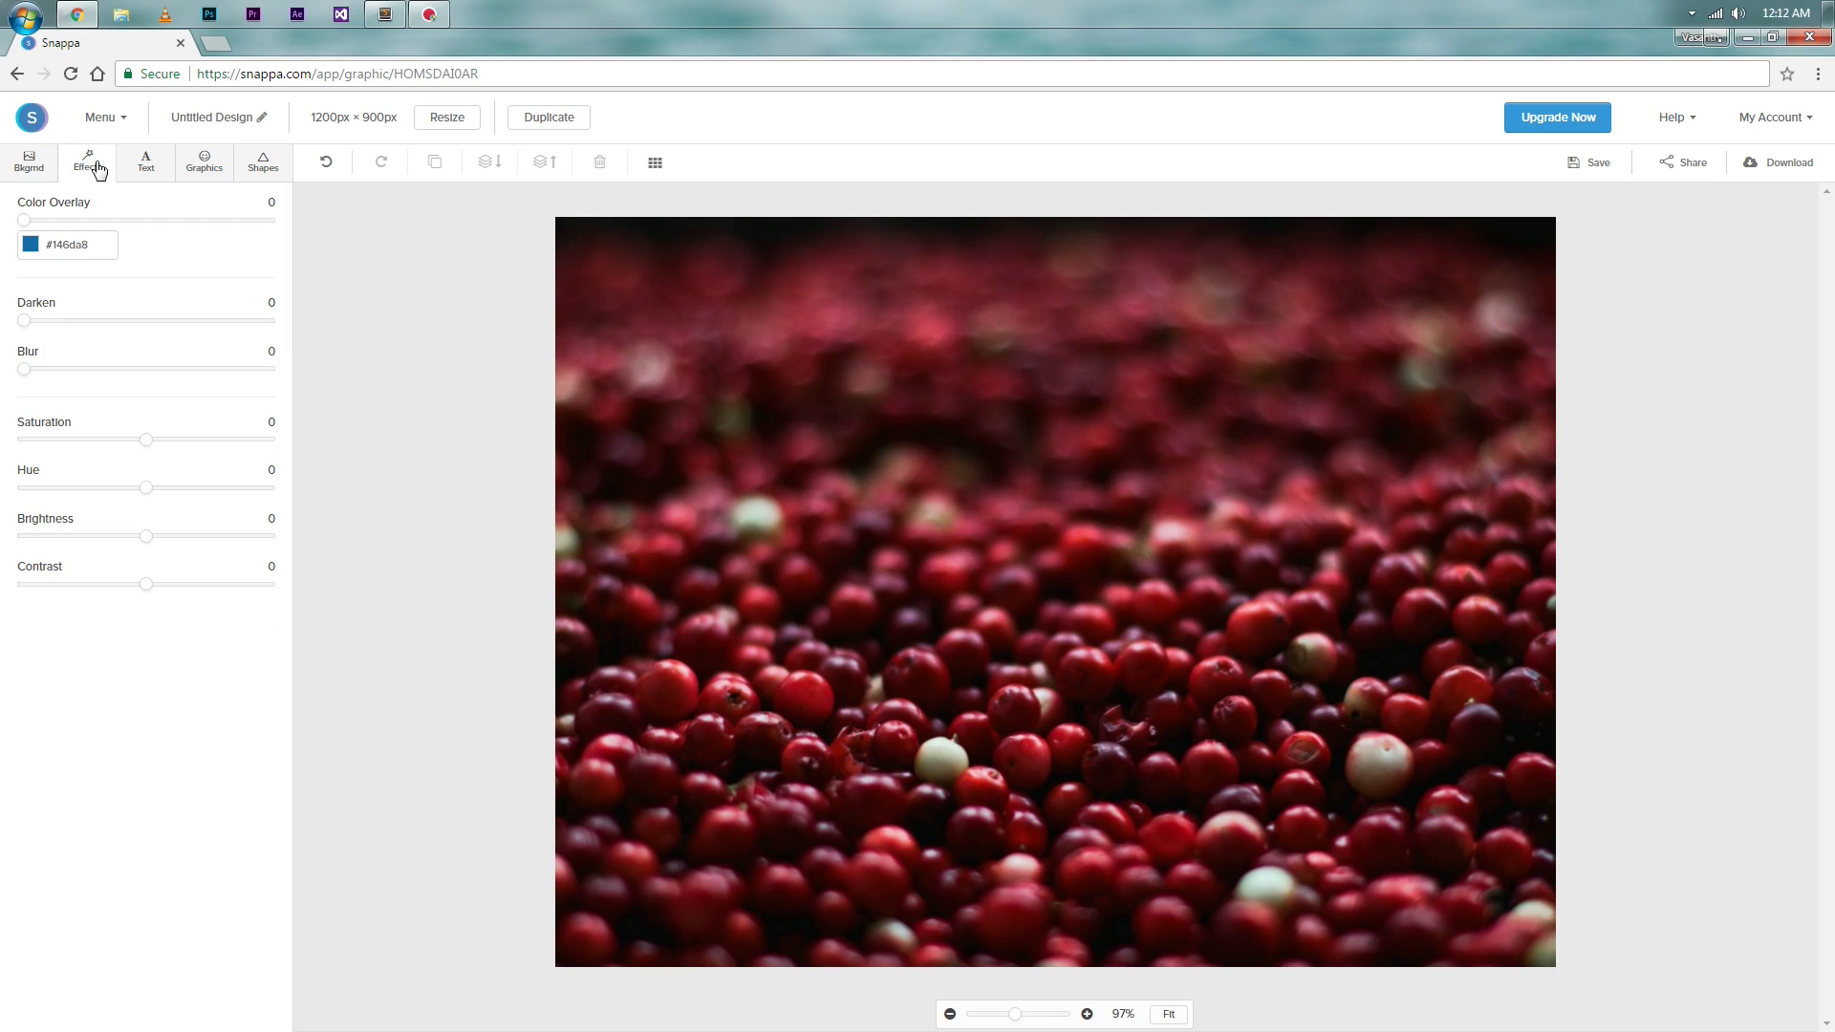
# Add a filled circle shape, enlarge it and centre it on the canvas.
pyautogui.click(256, 164)
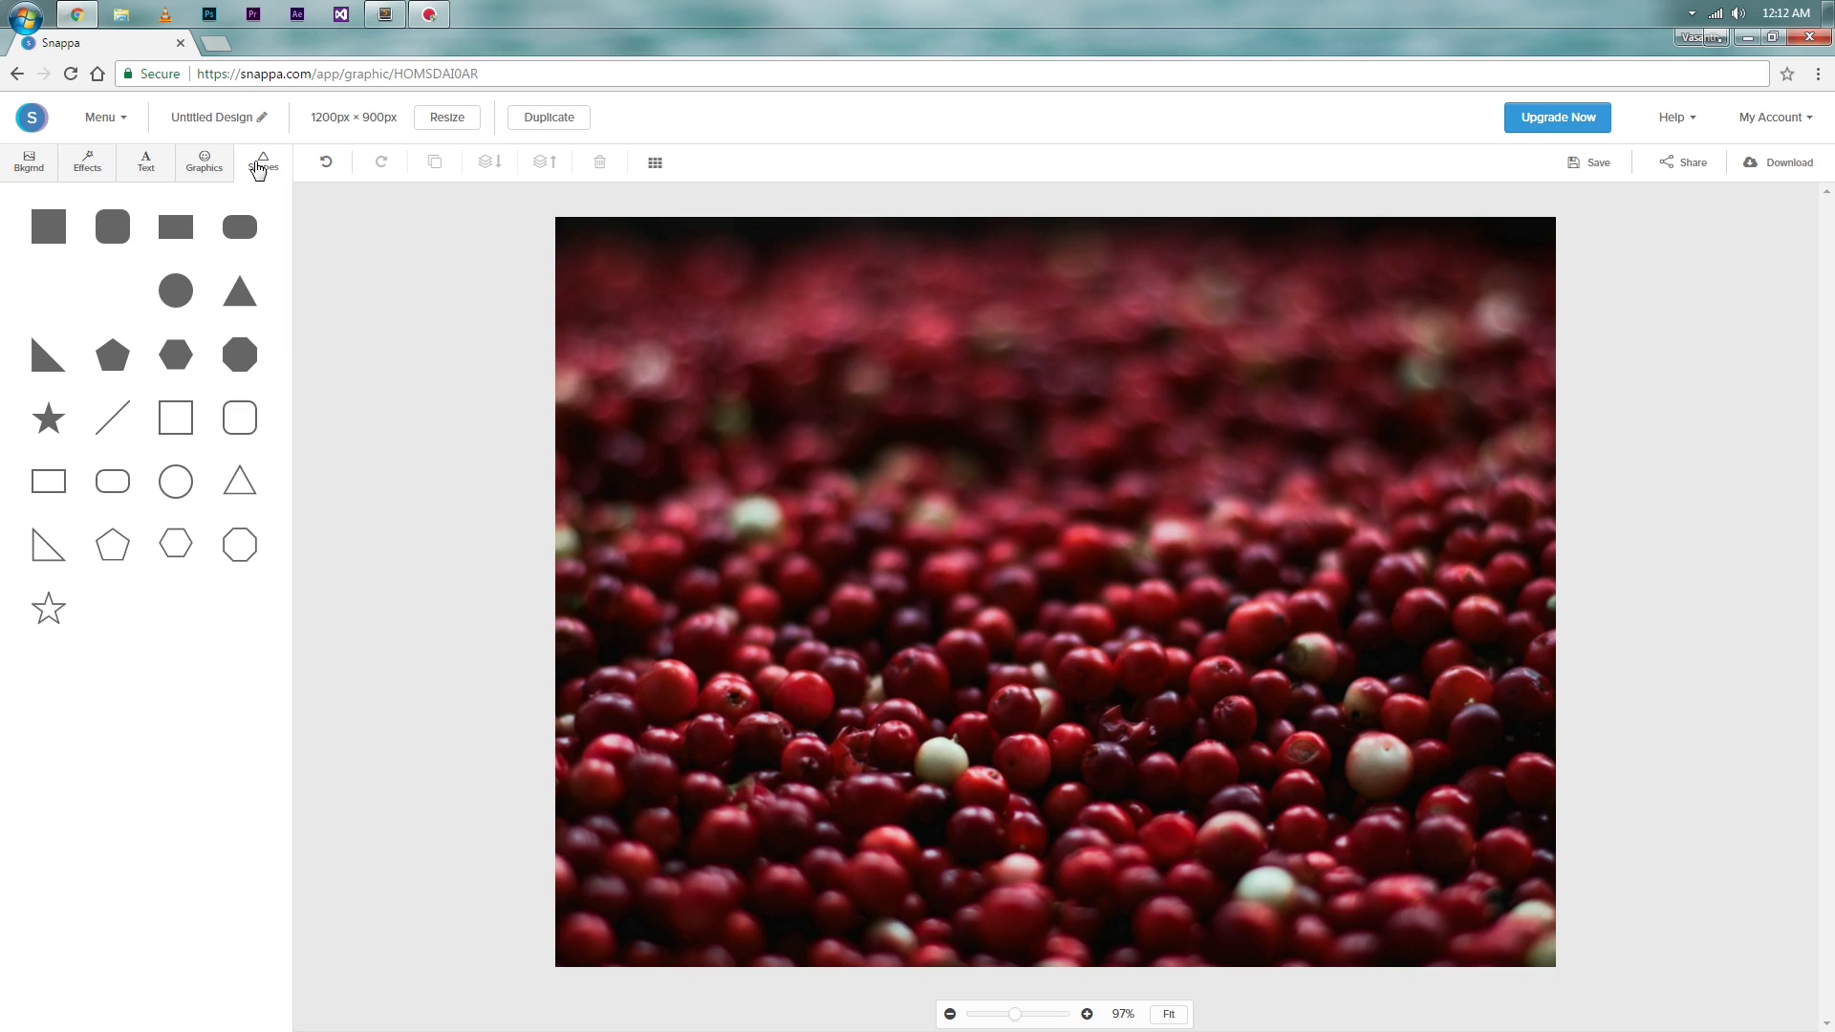
pyautogui.click(172, 297)
pyautogui.click(1073, 503)
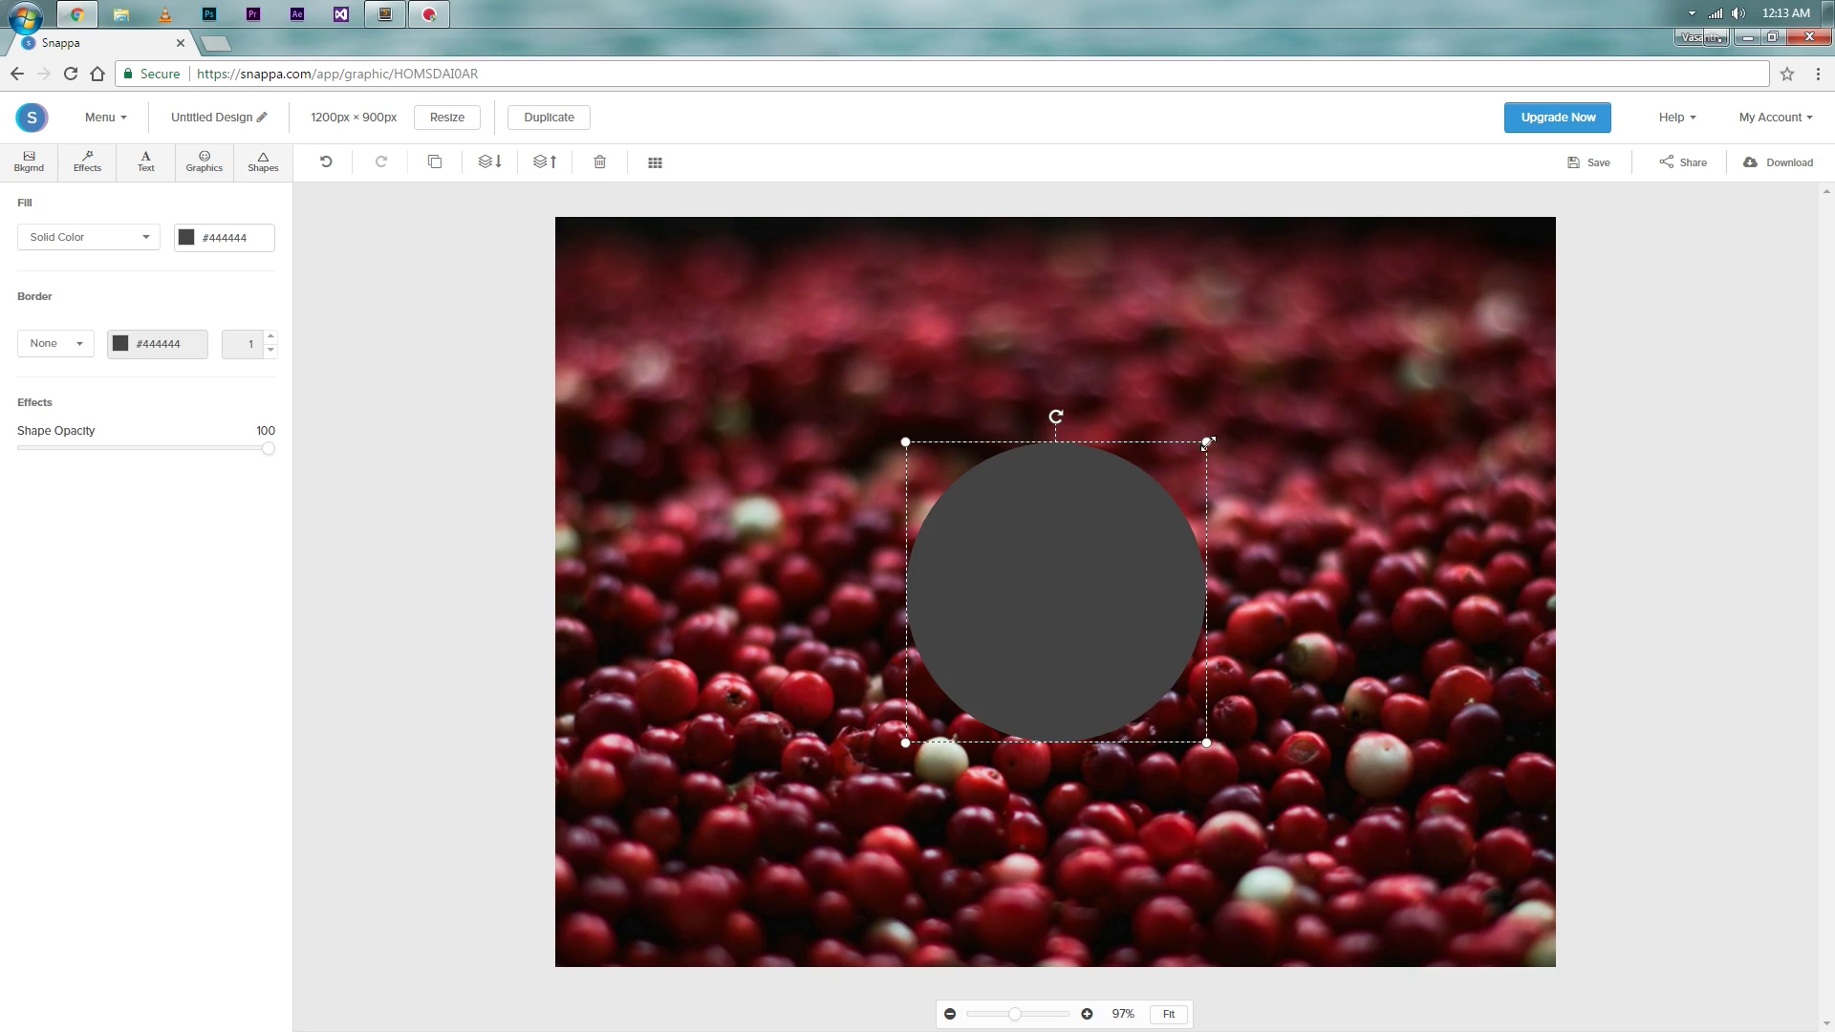
pyautogui.moveTo(1207, 443); pyautogui.dragTo(1437, 291)
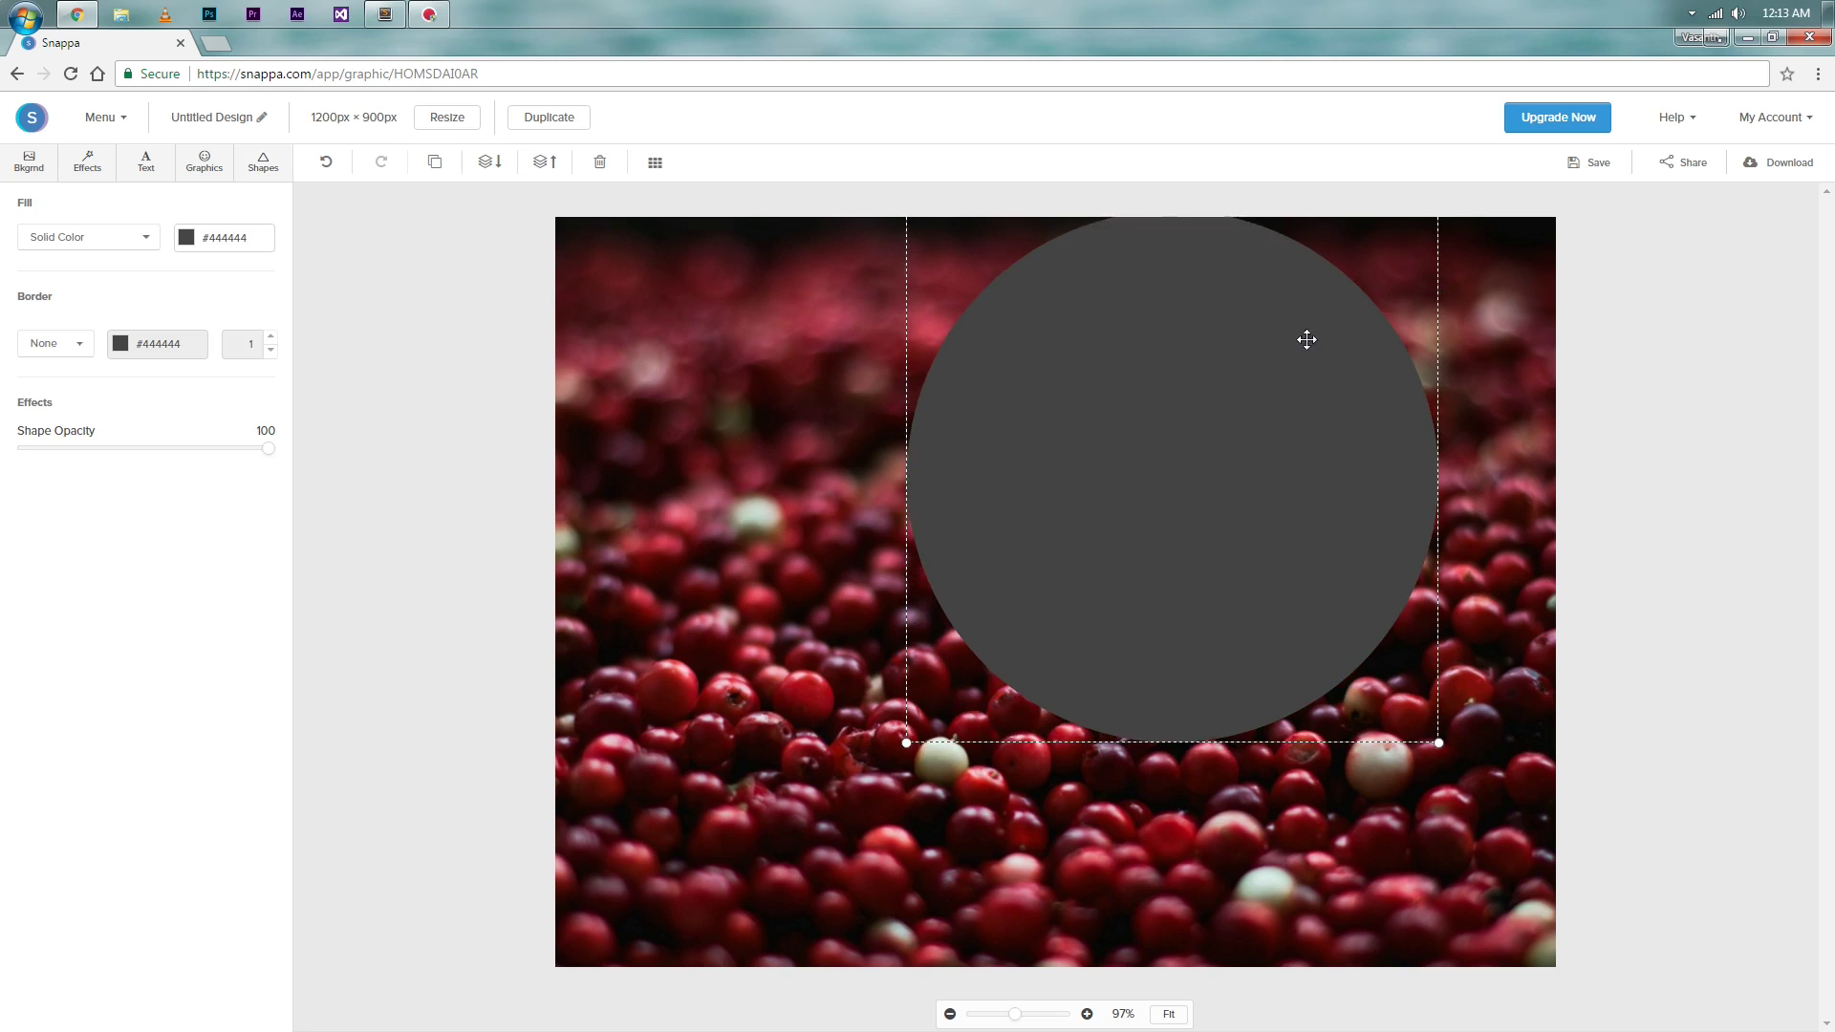
pyautogui.moveTo(1307, 339); pyautogui.dragTo(1147, 450)
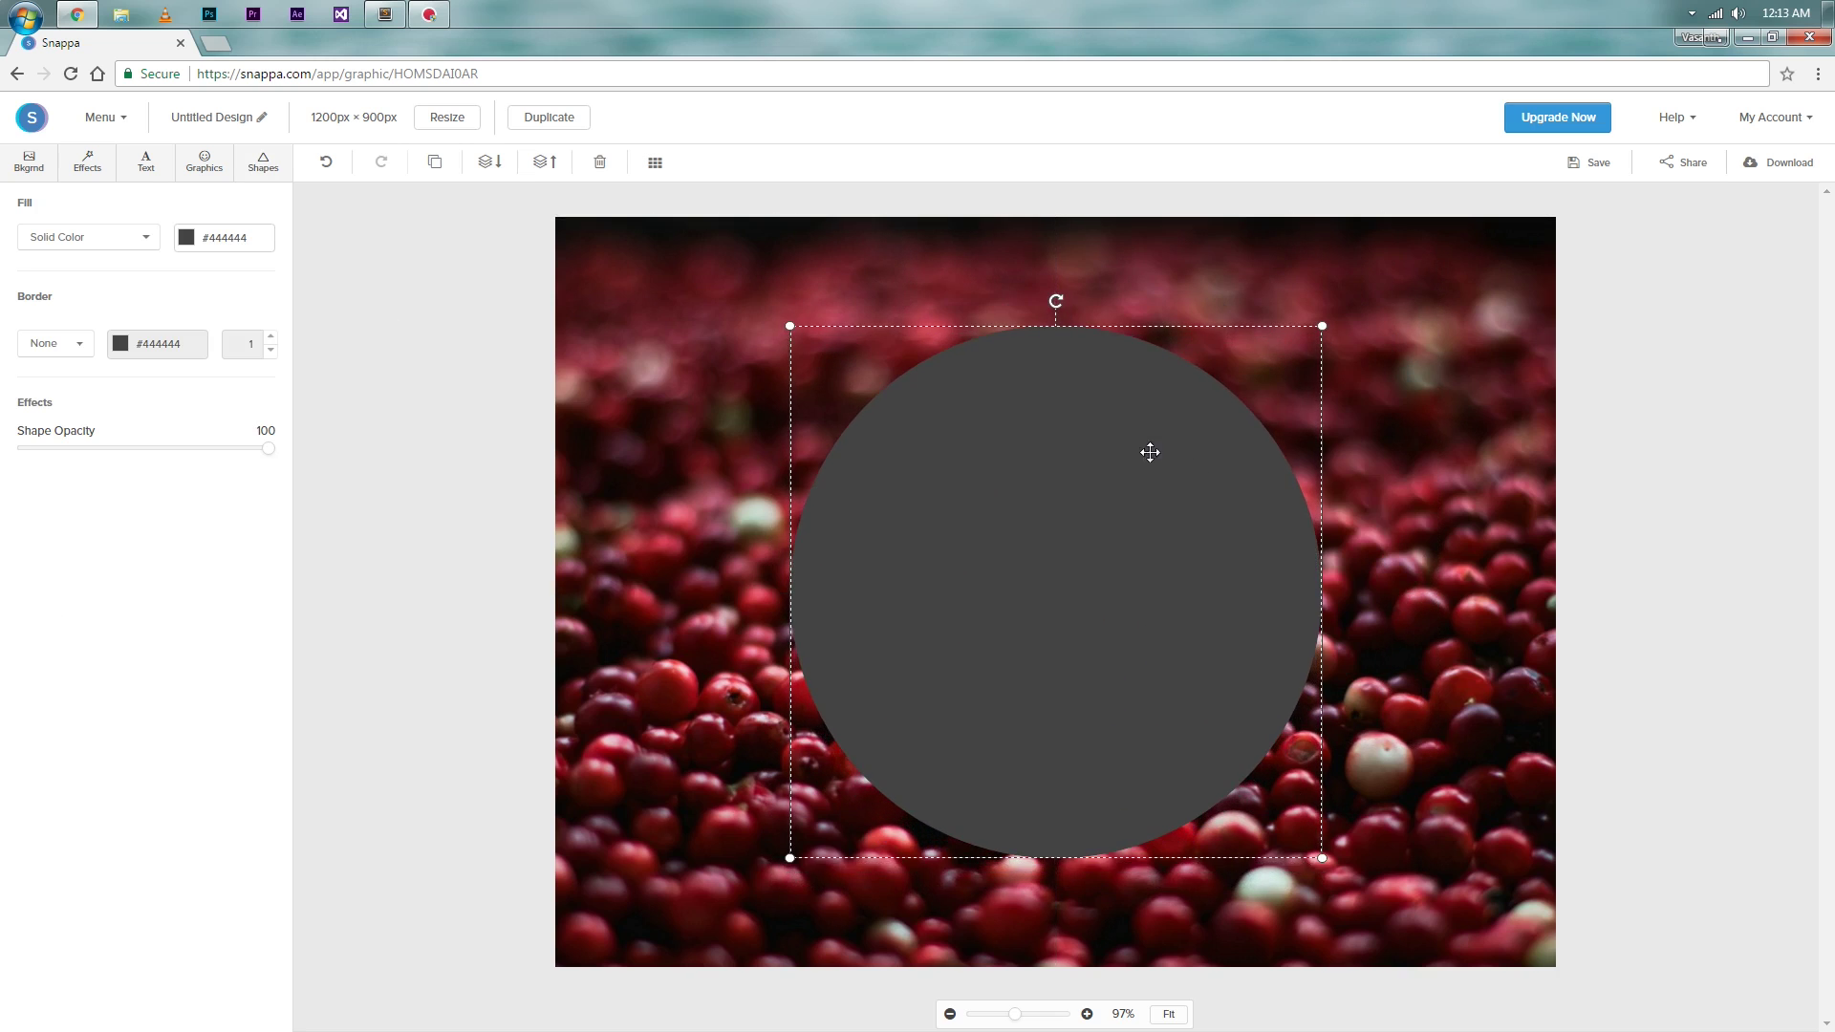
# Make the circle's fill black (#000000) and set its shape opacity to 50%.
pyautogui.click(188, 239)
pyautogui.click(339, 297)
pyautogui.click(236, 378)
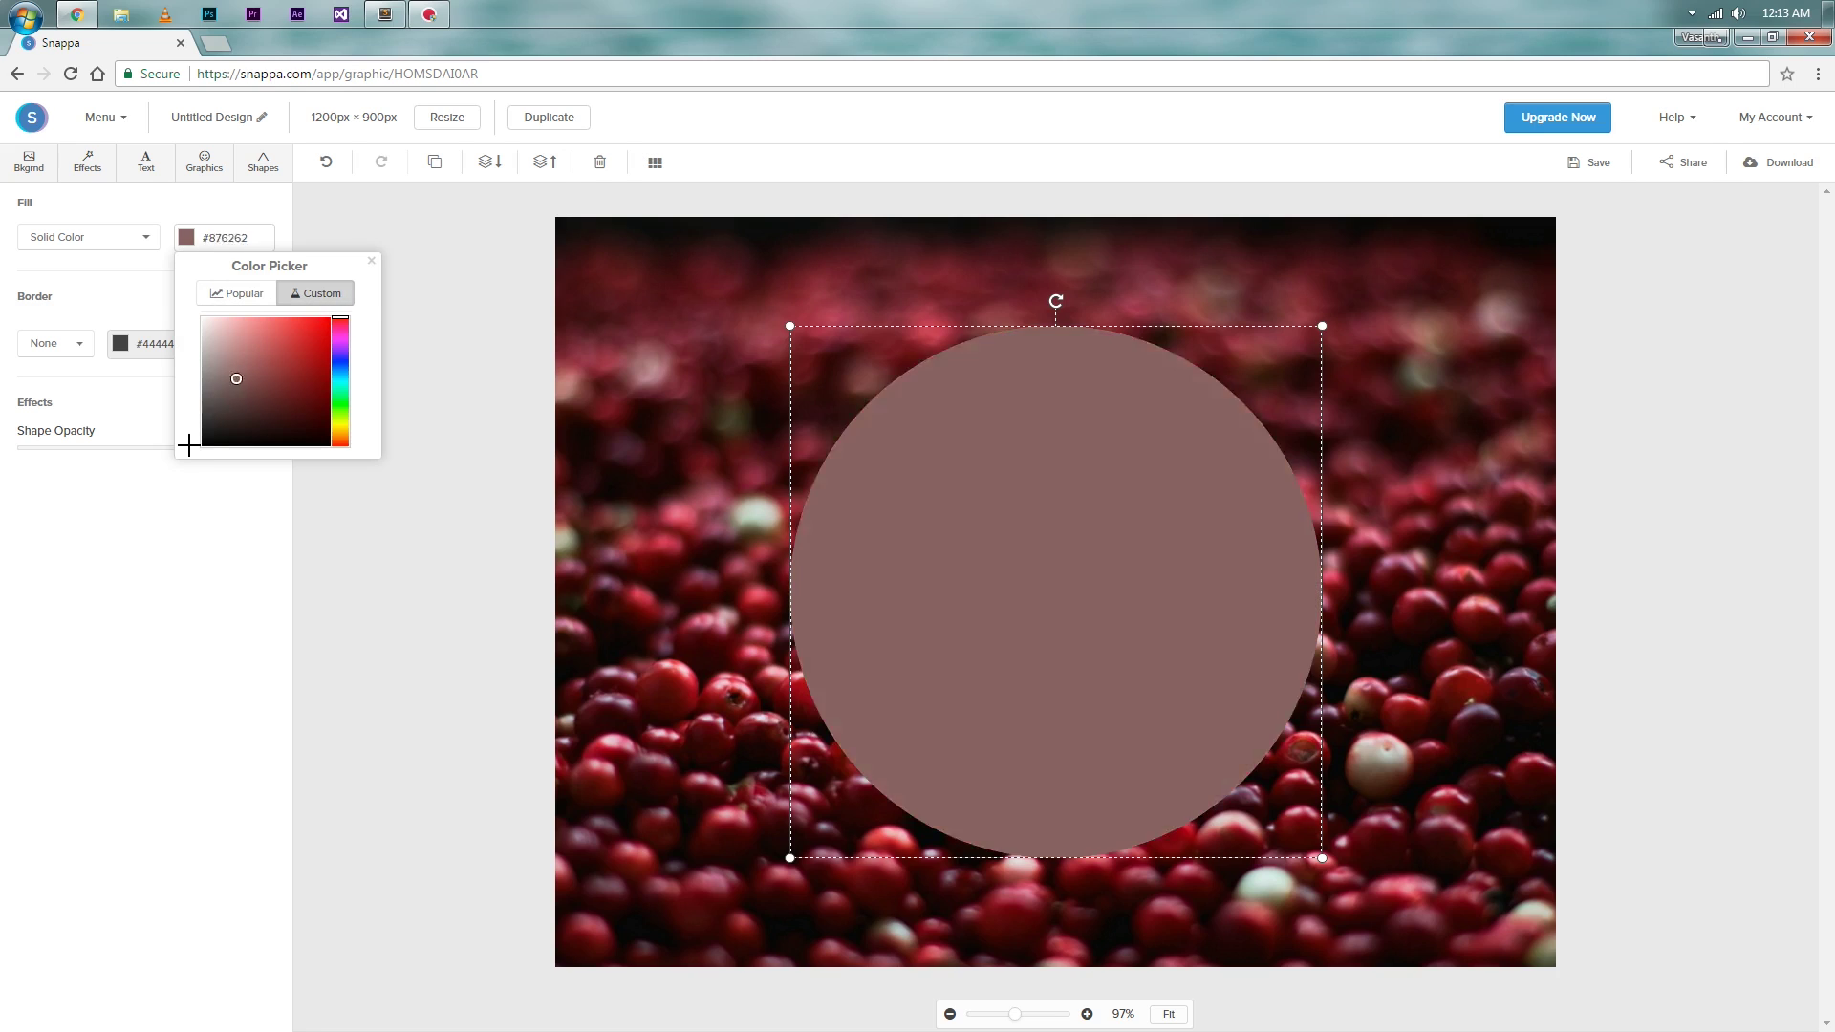
pyautogui.click(188, 446)
pyautogui.click(374, 268)
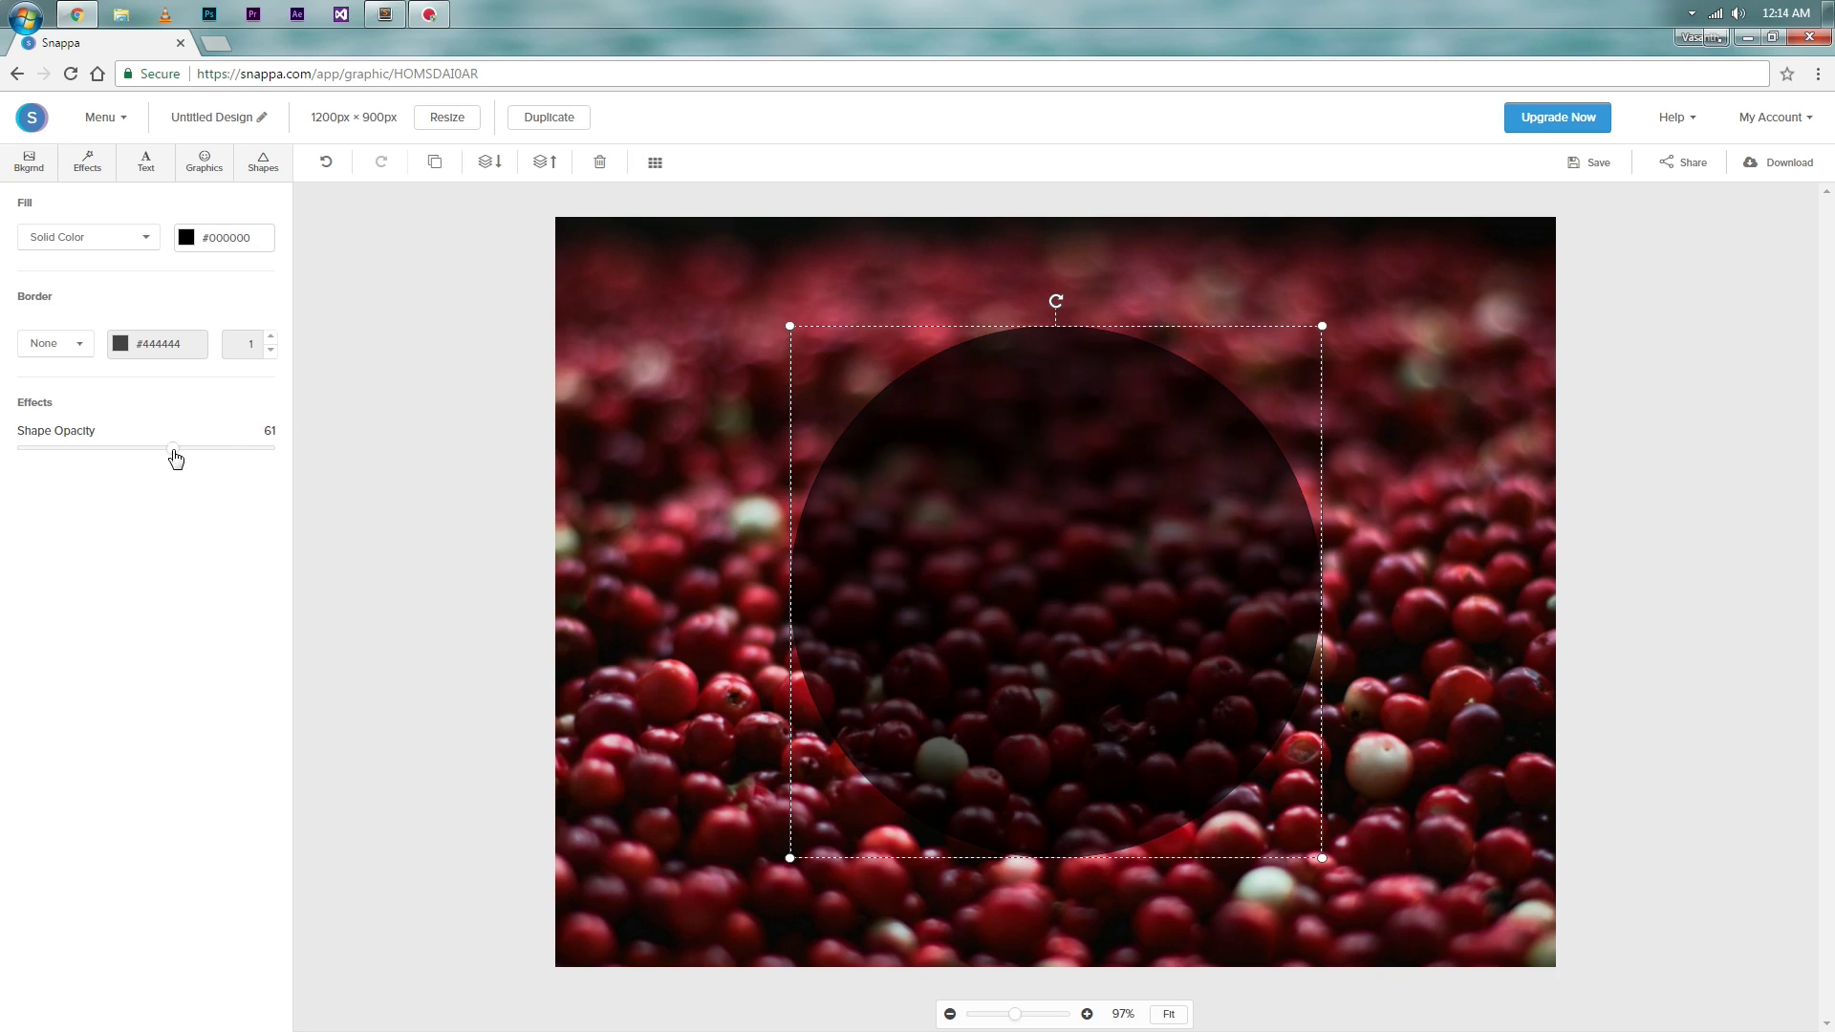
pyautogui.moveTo(172, 455); pyautogui.dragTo(146, 448)
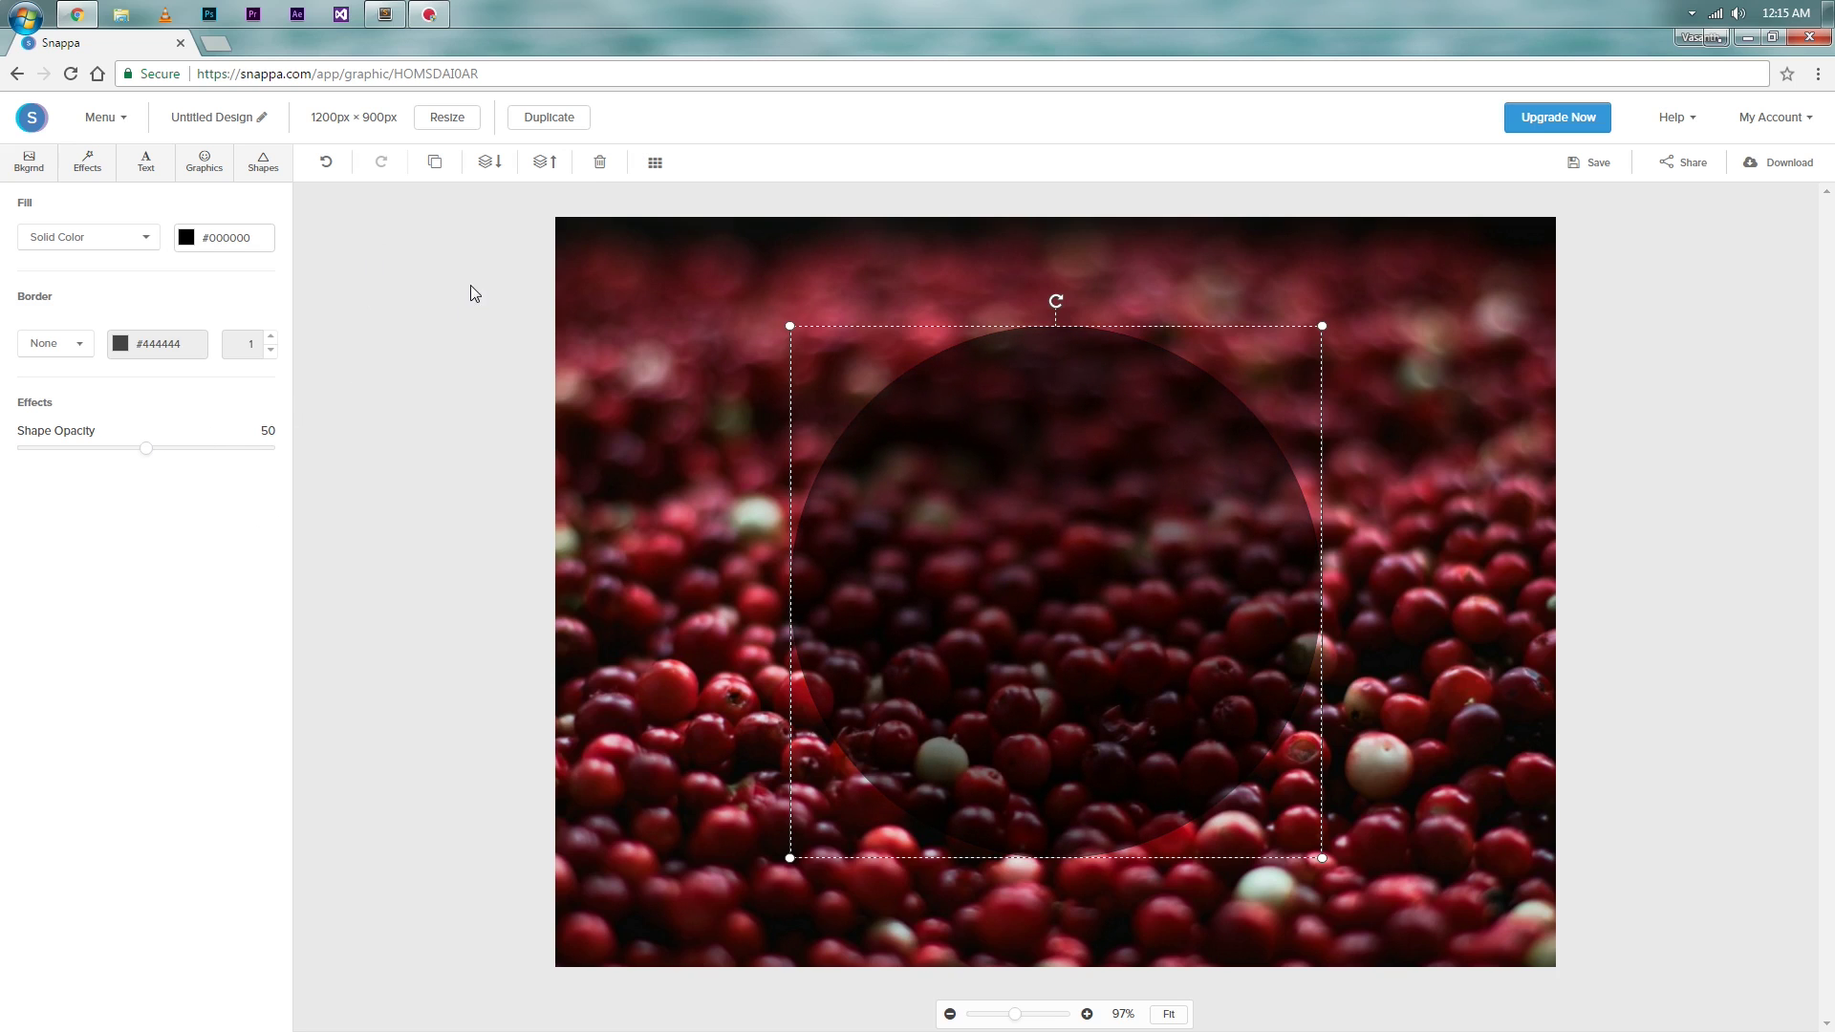
# Duplicate the circle, align the copy over the original and set it to No Fill.
pyautogui.click(435, 163)
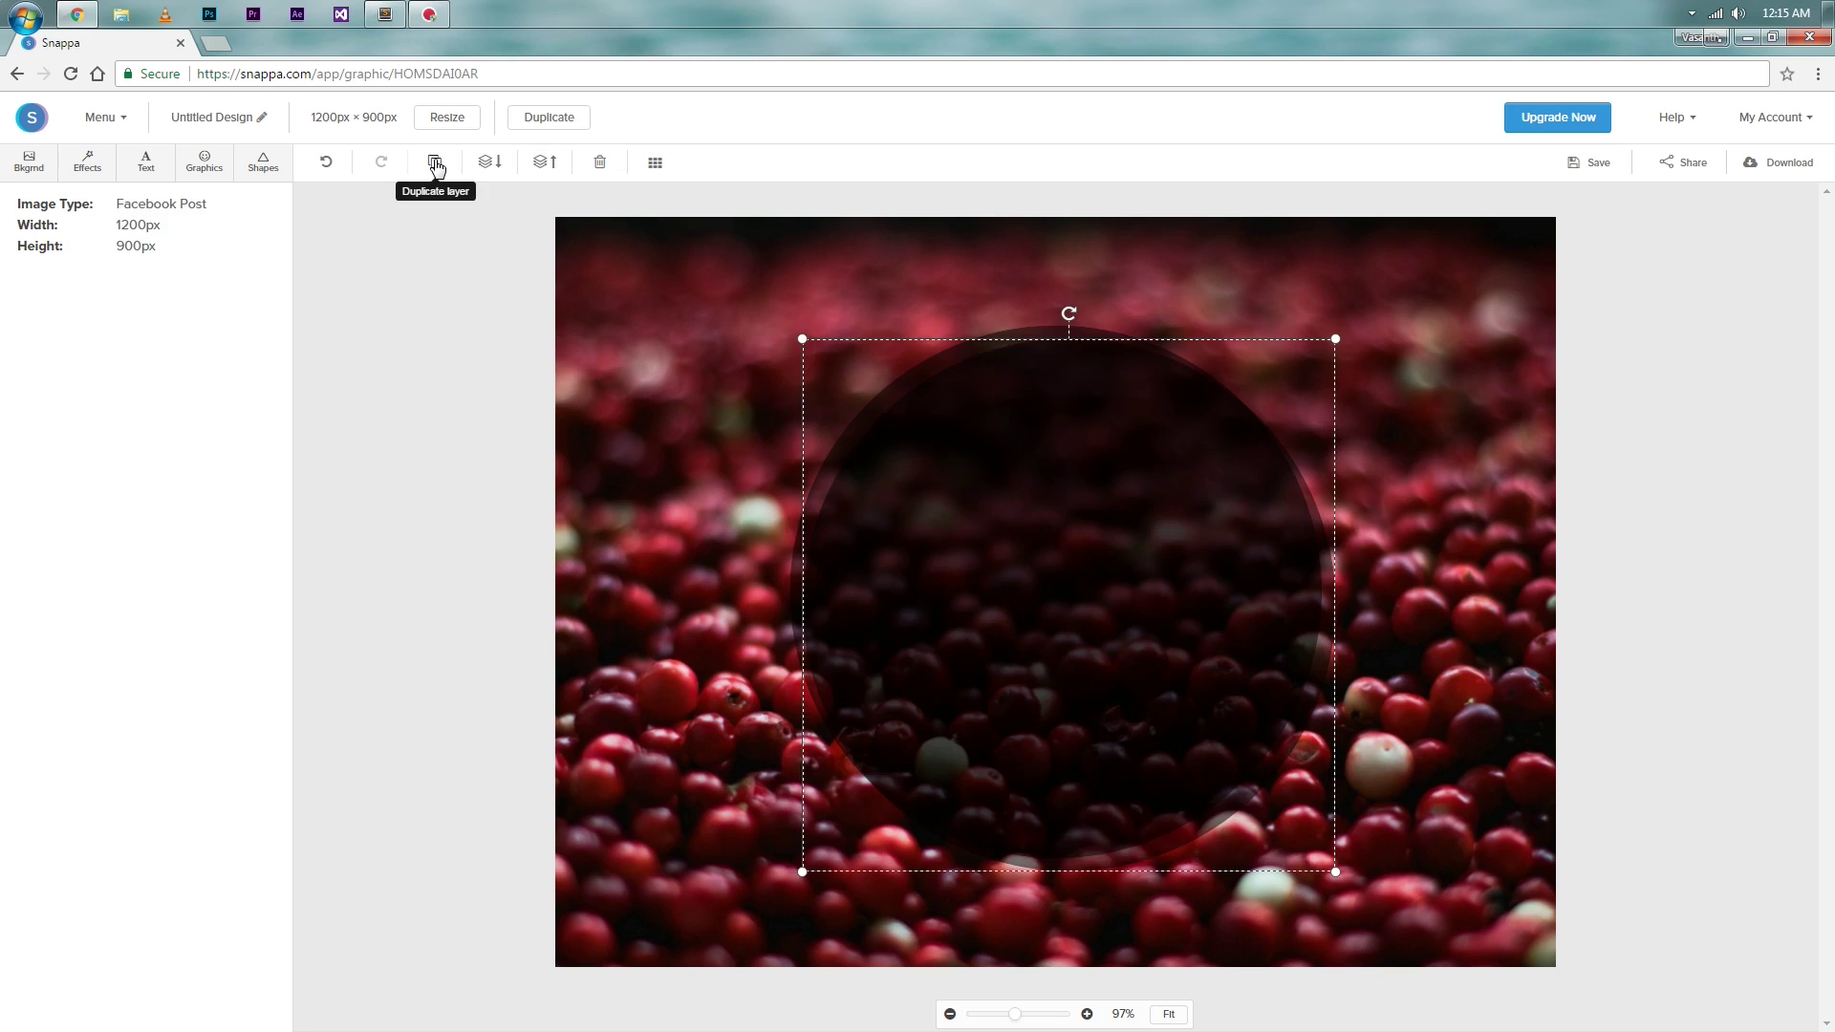
pyautogui.moveTo(896, 471); pyautogui.dragTo(890, 466)
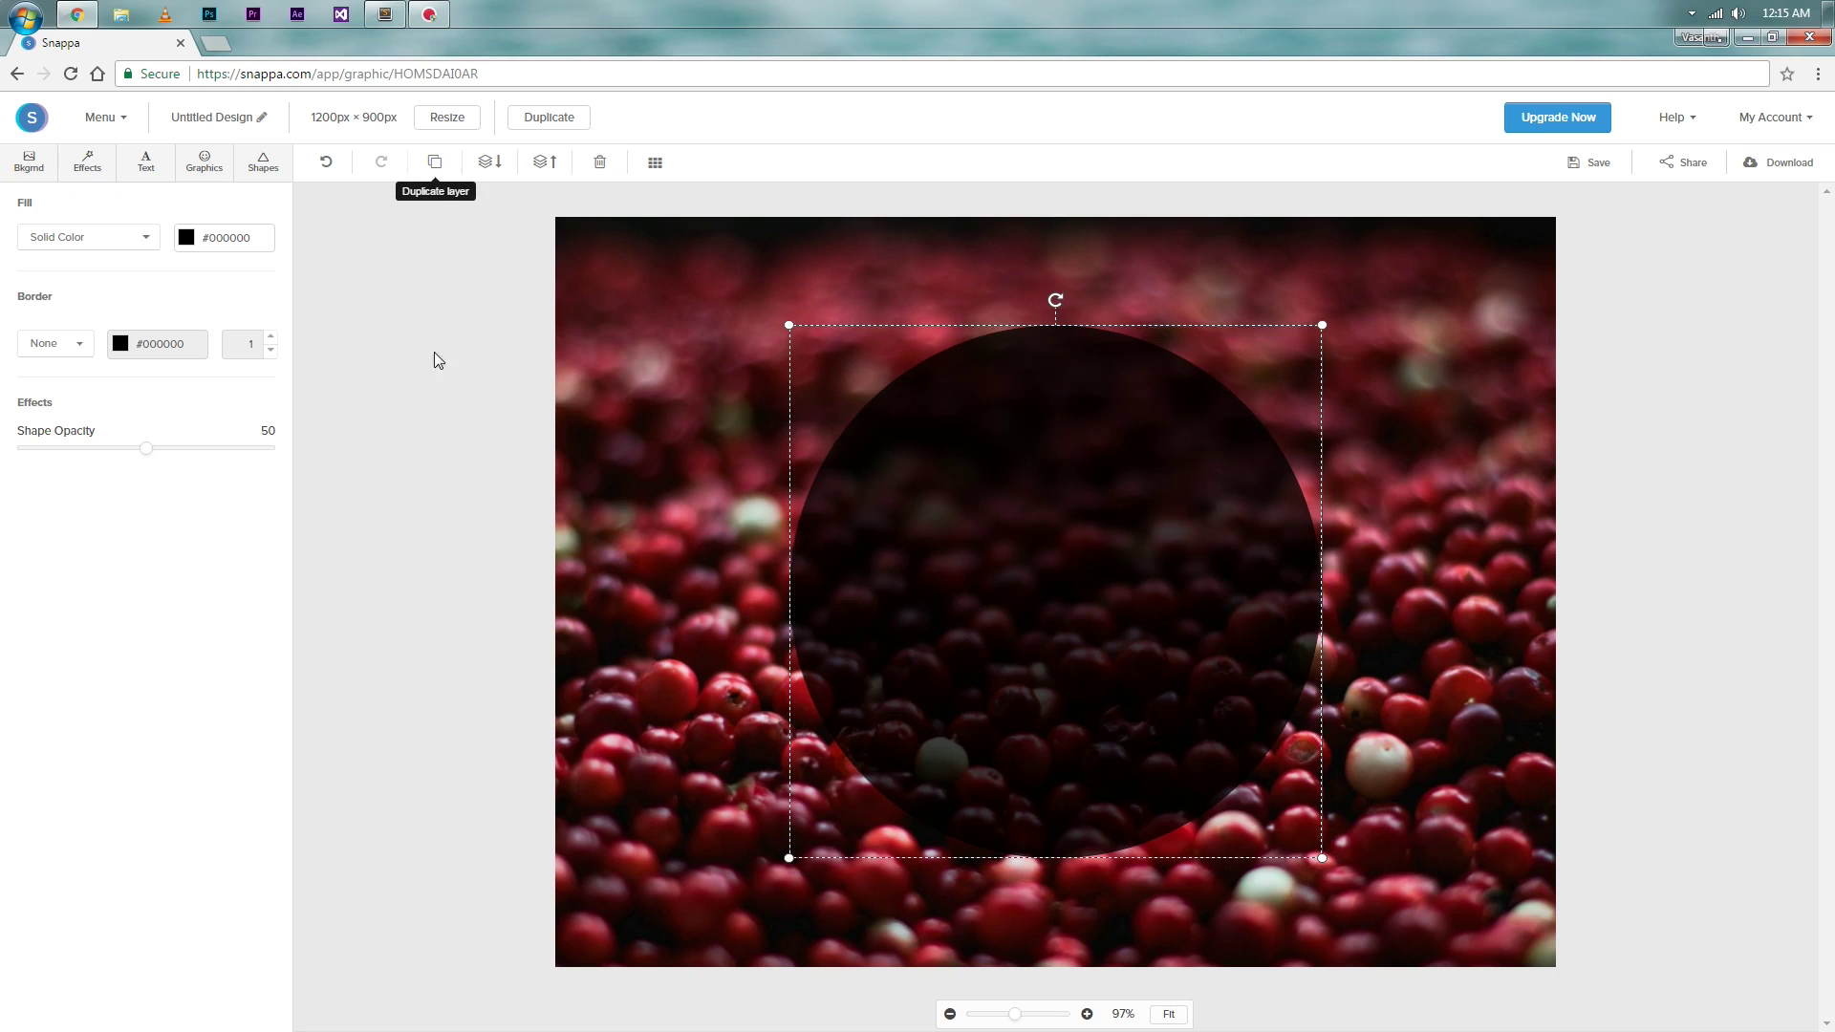
pyautogui.click(140, 238)
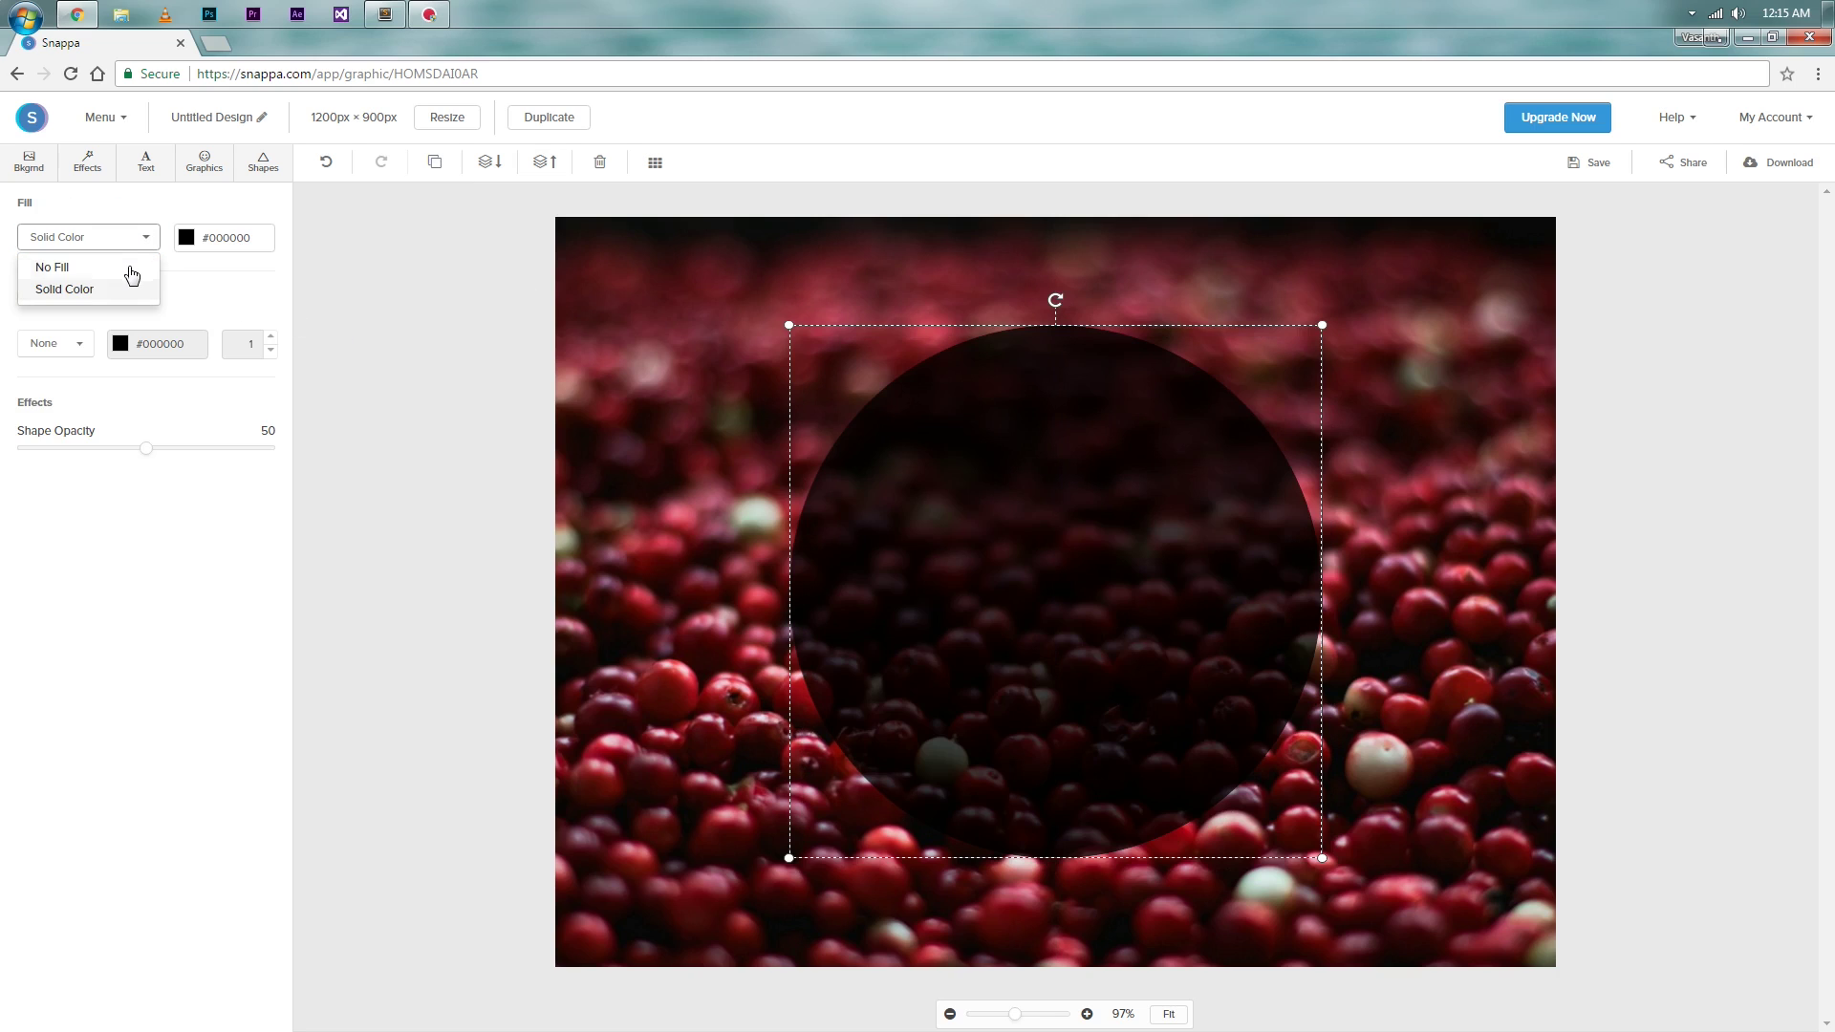
pyautogui.click(131, 269)
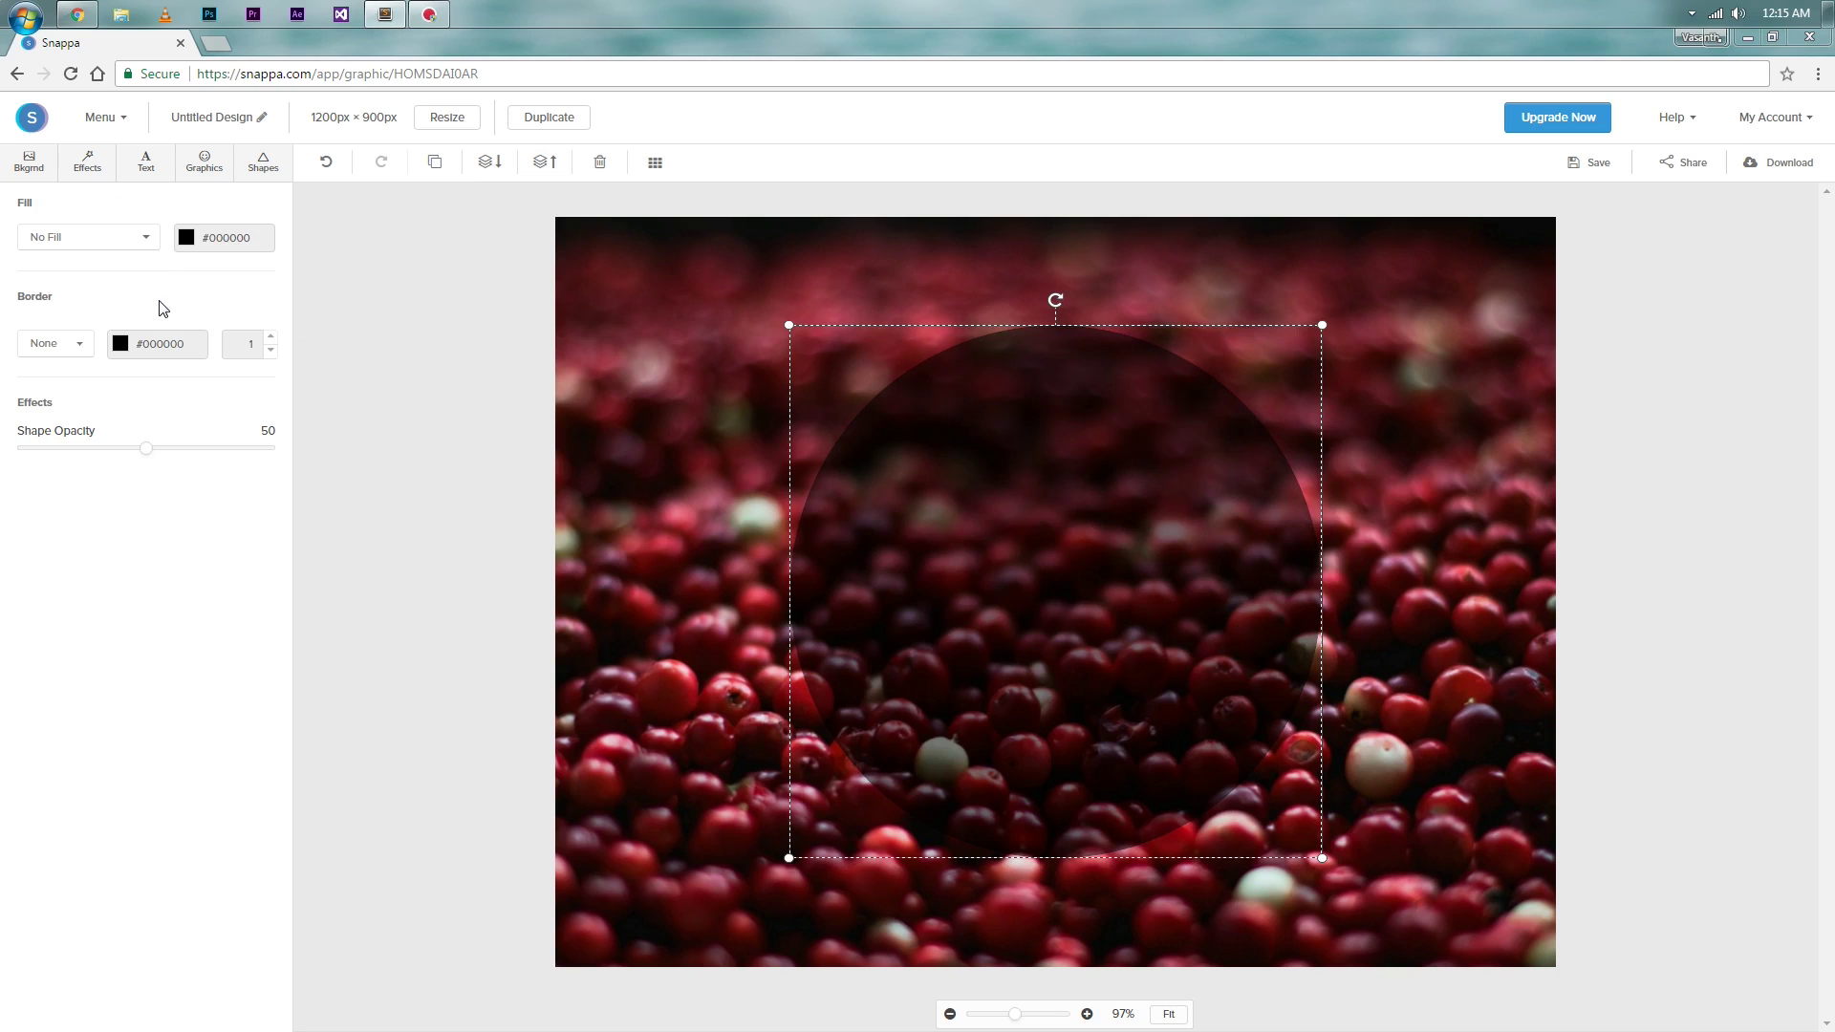
# Give the copy a solid white #ffffff border of width 5.
pyautogui.click(65, 344)
pyautogui.click(59, 396)
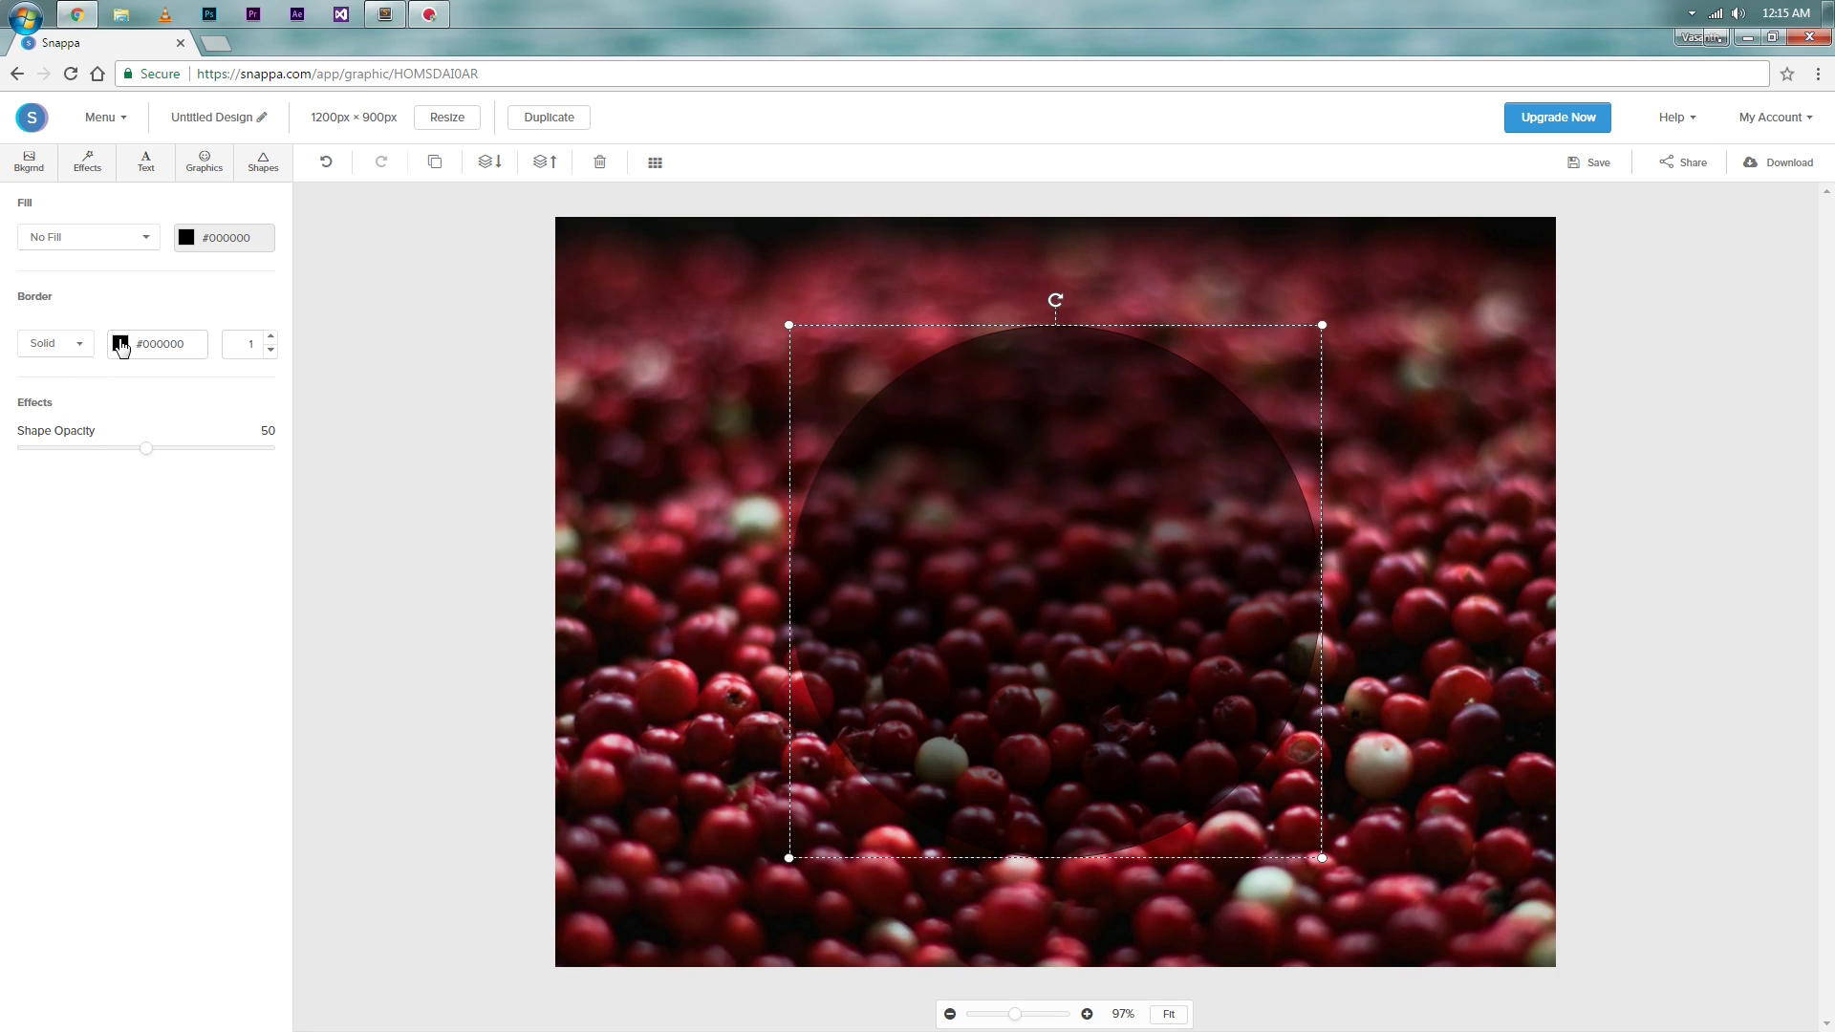
pyautogui.click(120, 345)
pyautogui.click(136, 425)
pyautogui.click(84, 384)
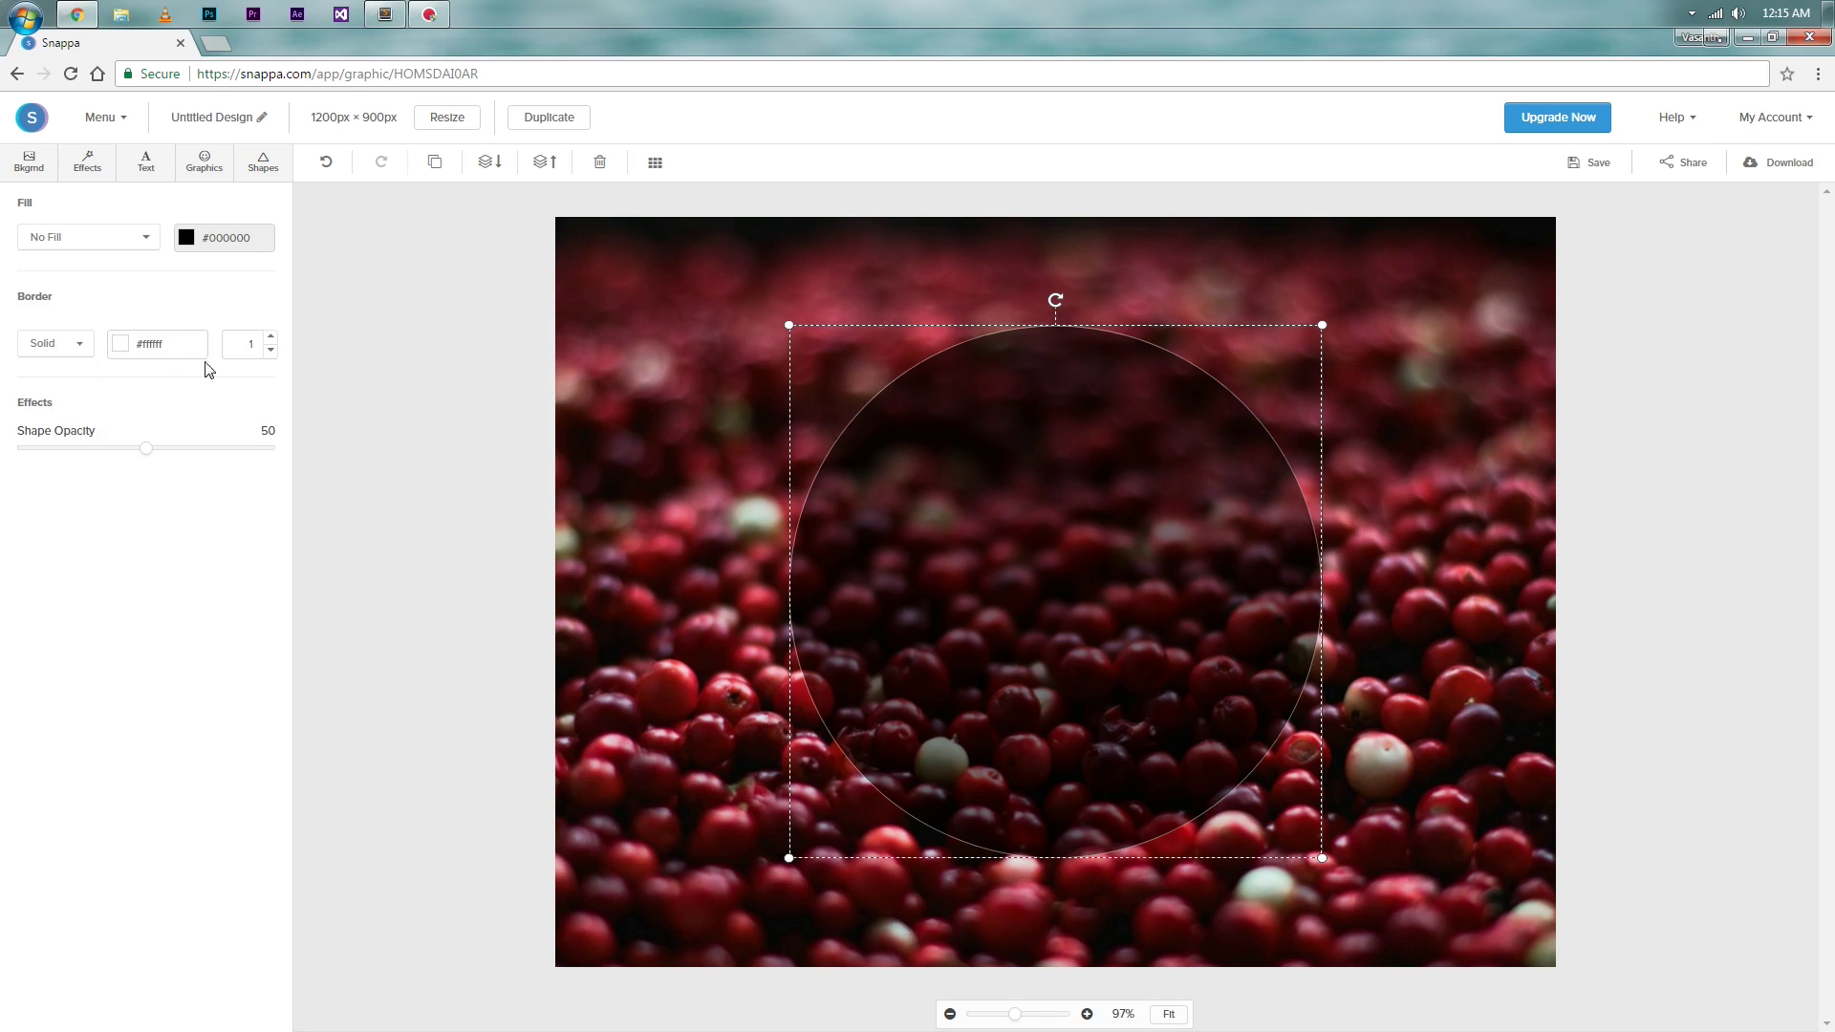
pyautogui.click(273, 337)
pyautogui.click(272, 337)
pyautogui.click(273, 337)
pyautogui.click(273, 337)
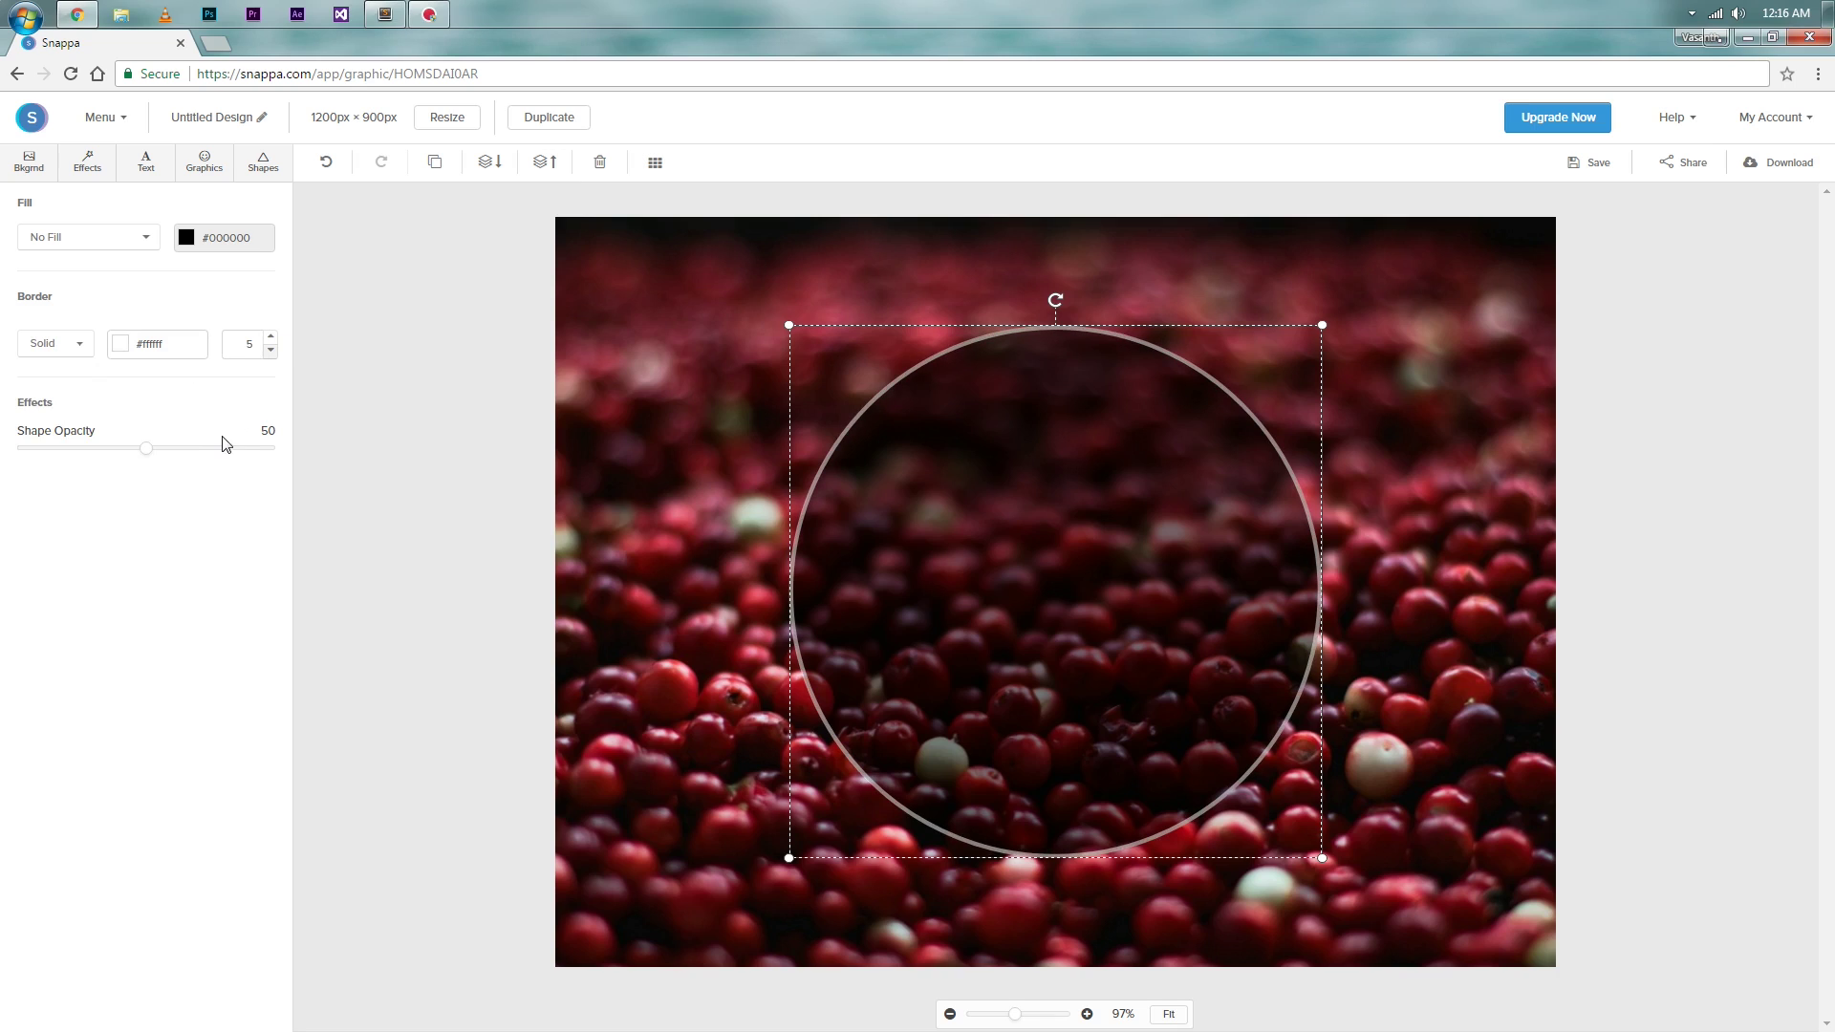
# Set the white ring's shape opacity to 100.
pyautogui.moveTo(146, 453); pyautogui.dragTo(339, 461)
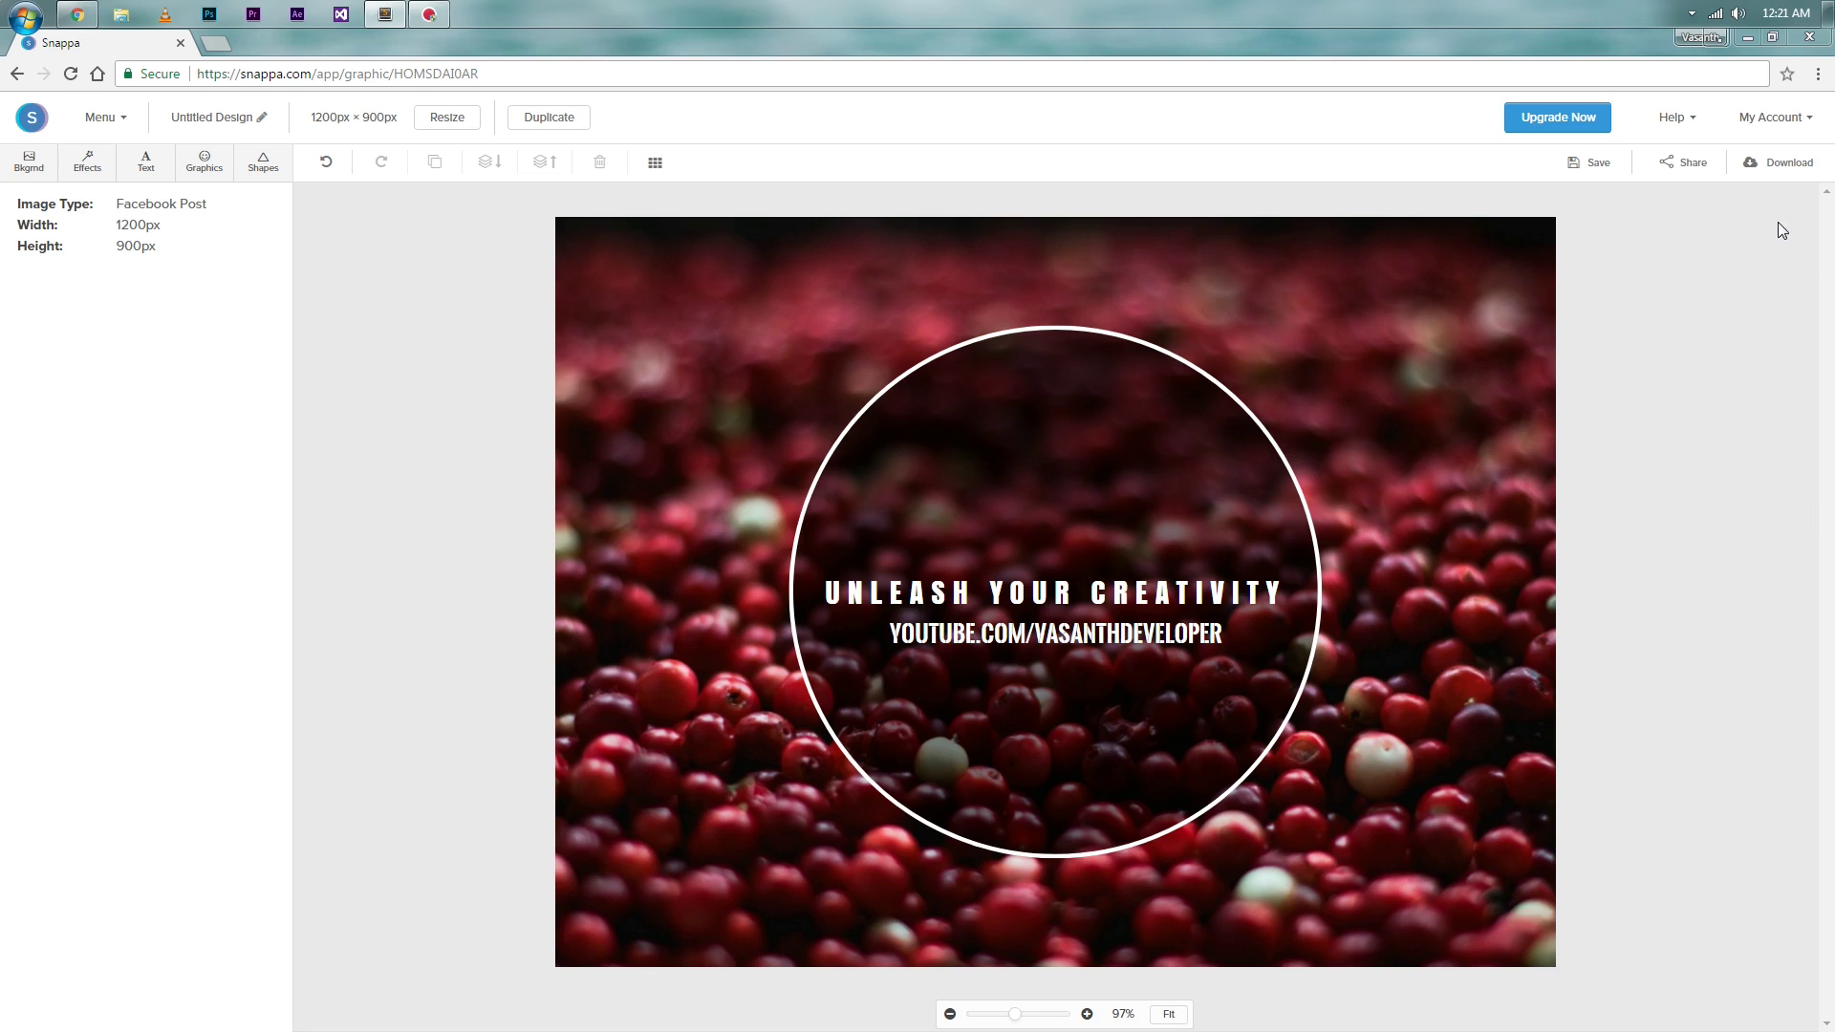
# Download the cranberry-and-ring graphic as a JPG image.
pyautogui.click(1769, 167)
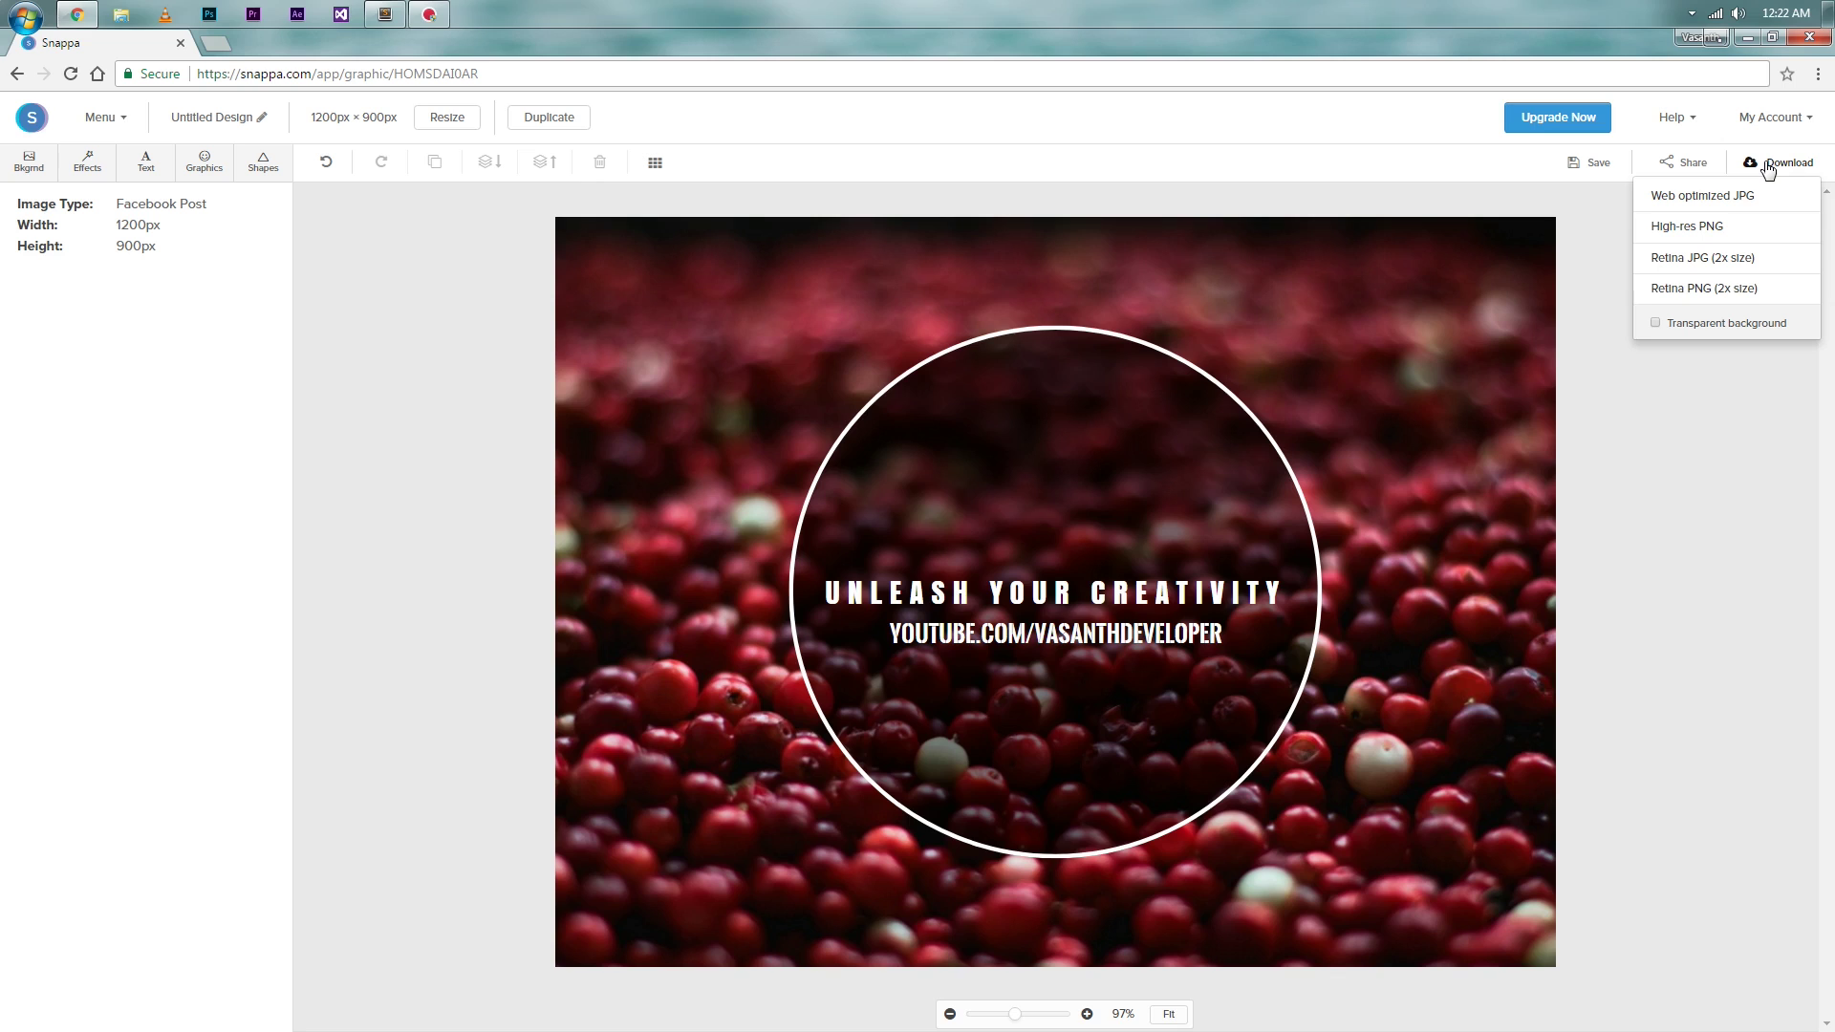
pyautogui.click(1739, 270)
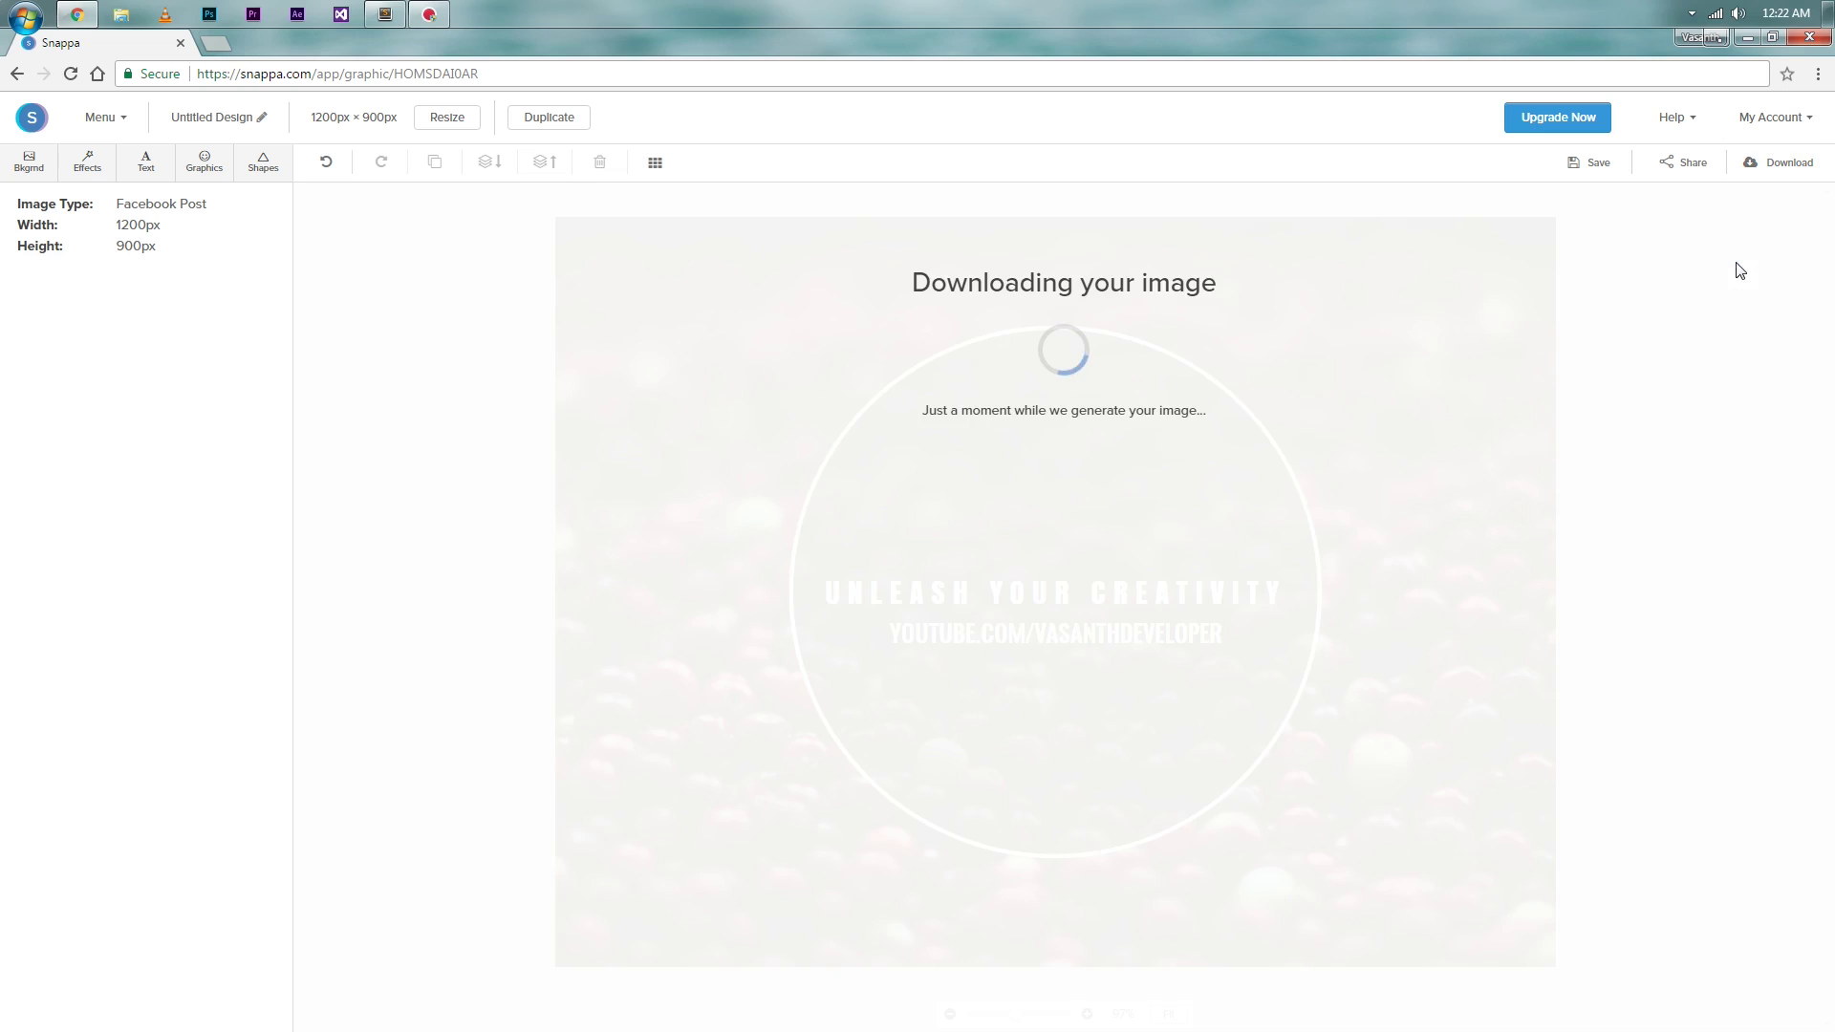